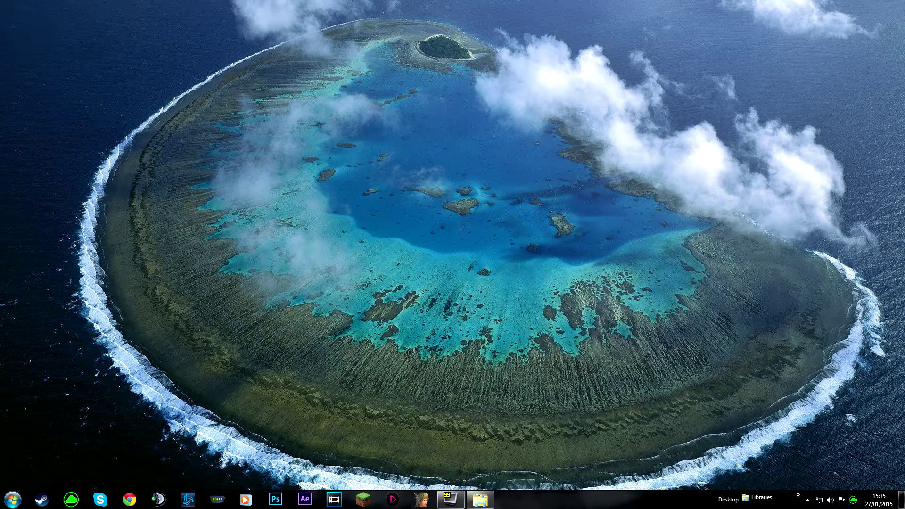
# - Launch WoW Model Viewer, load the World of Warcraft data and show the file list
pyautogui.click(421, 500)
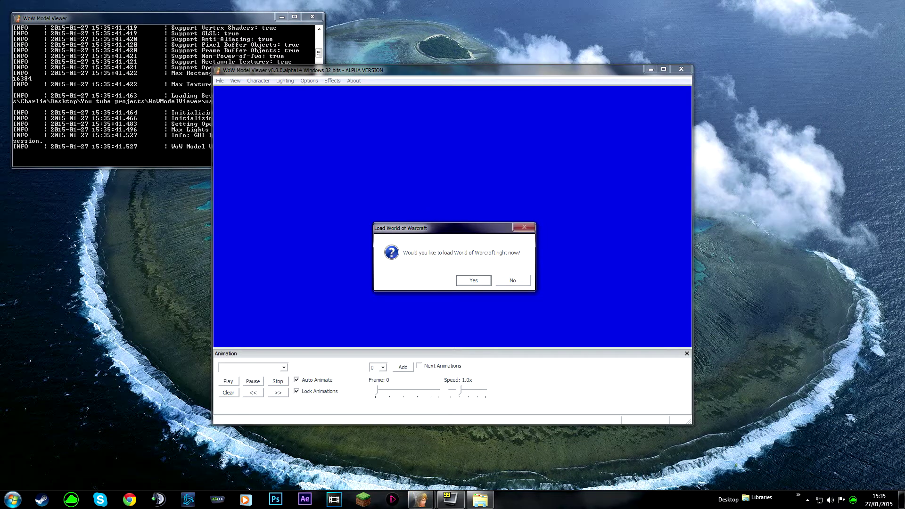
pyautogui.click(474, 281)
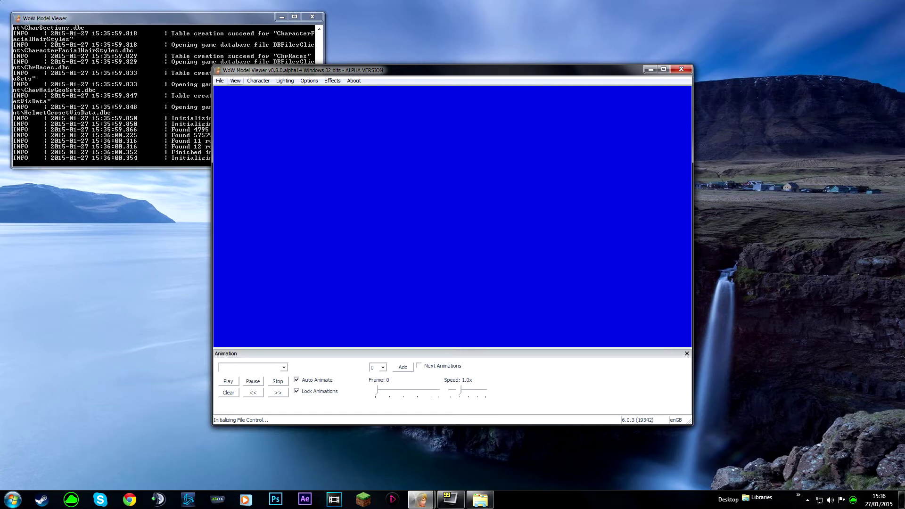
pyautogui.click(235, 81)
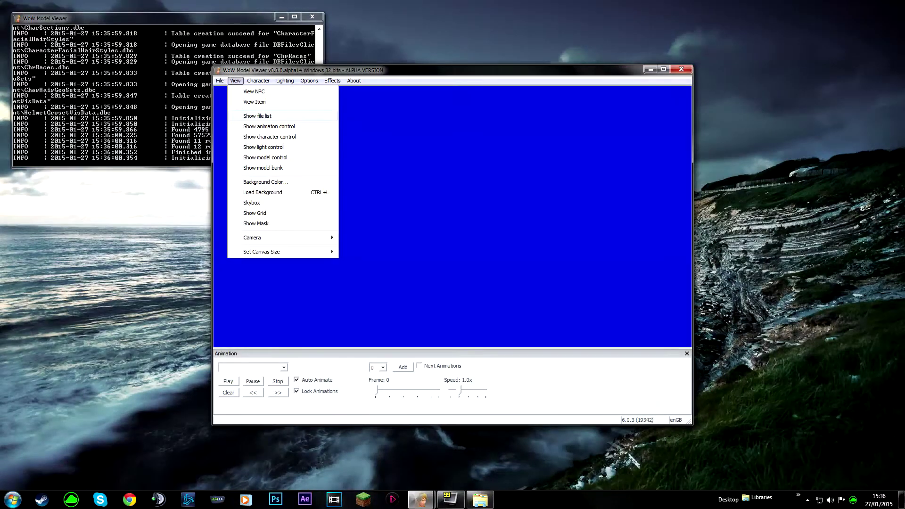
pyautogui.click(257, 116)
# - Load the humanmale_hd.m2 model from the male Human character files
pyautogui.click(218, 131)
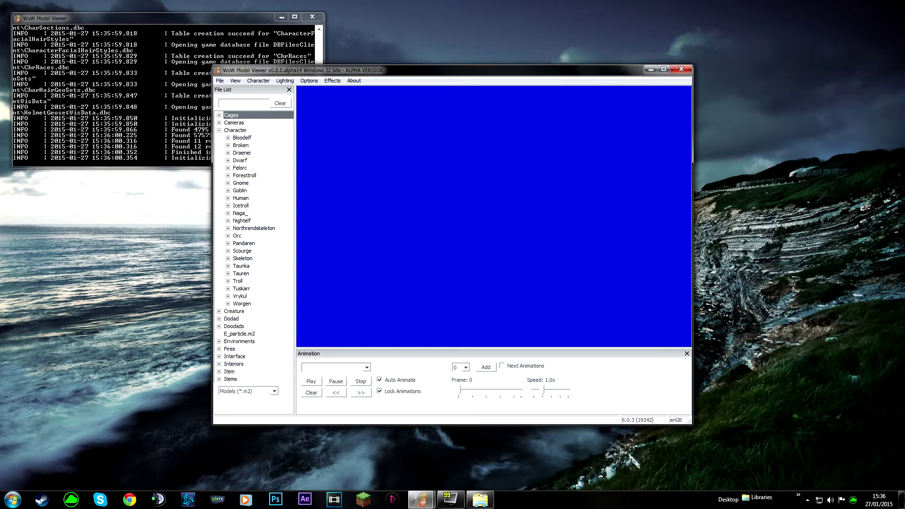
pyautogui.click(228, 198)
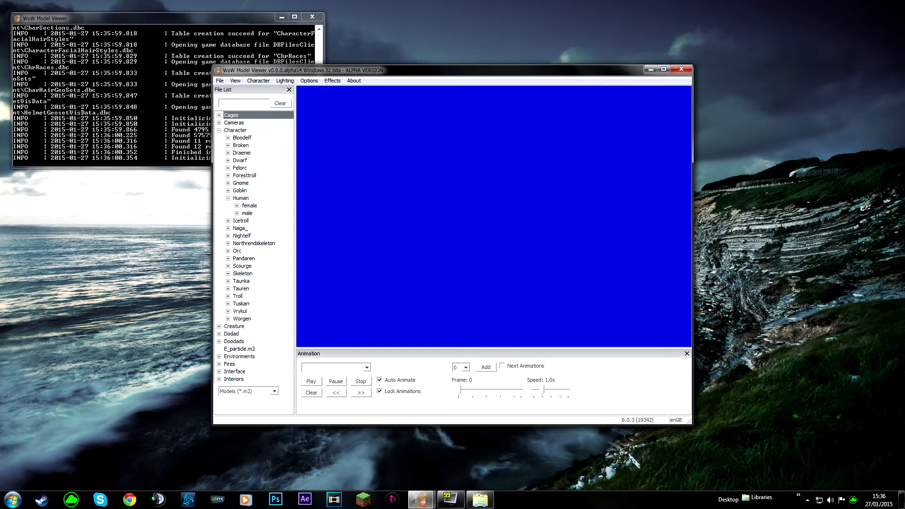
pyautogui.click(237, 213)
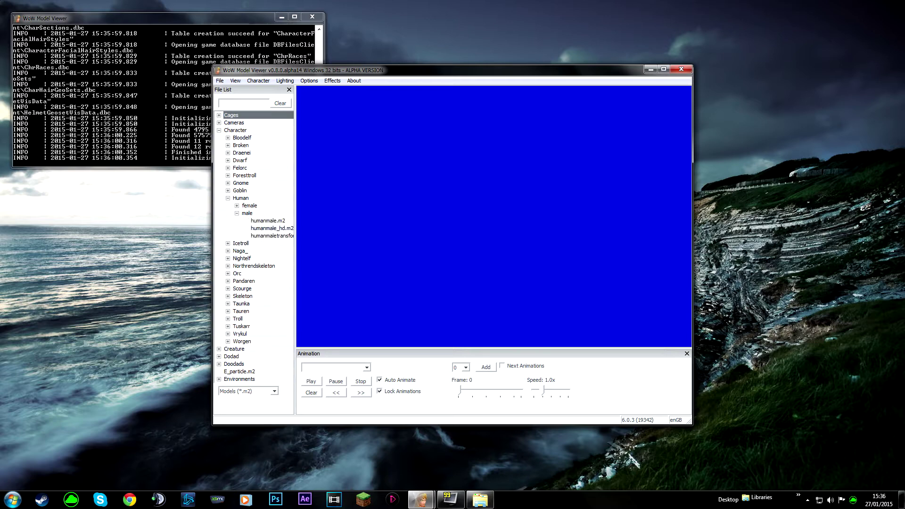
pyautogui.click(272, 228)
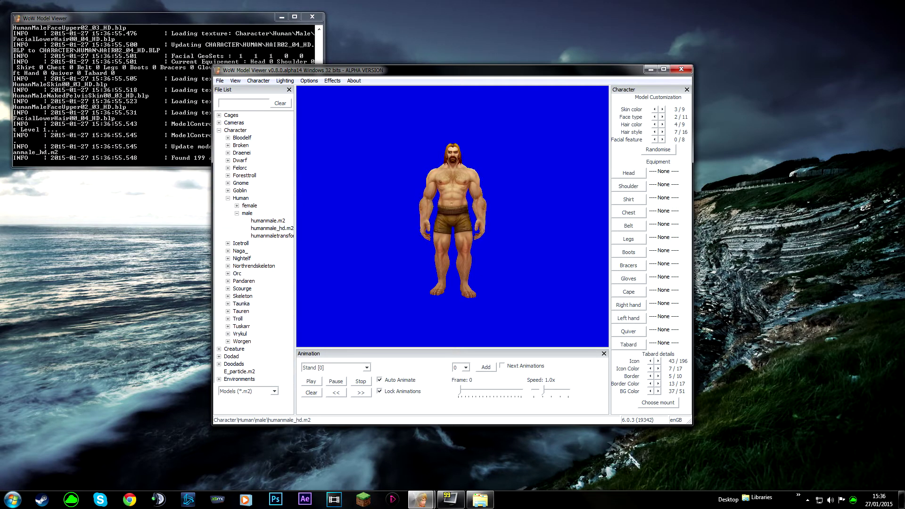
# - Maximize the viewer window, turn the human model to a three-quarter view and place it on one side of the canvas
pyautogui.scroll(10, 452, 217)
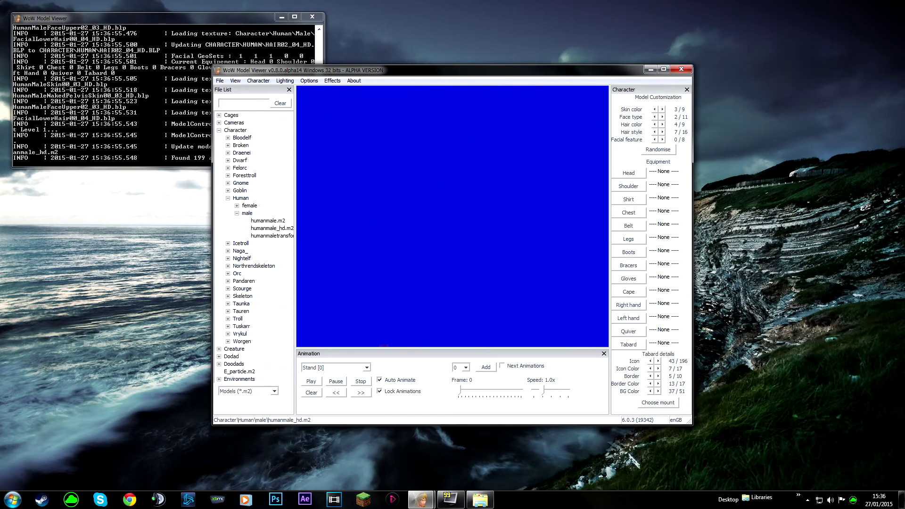
pyautogui.scroll(-10, 452, 217)
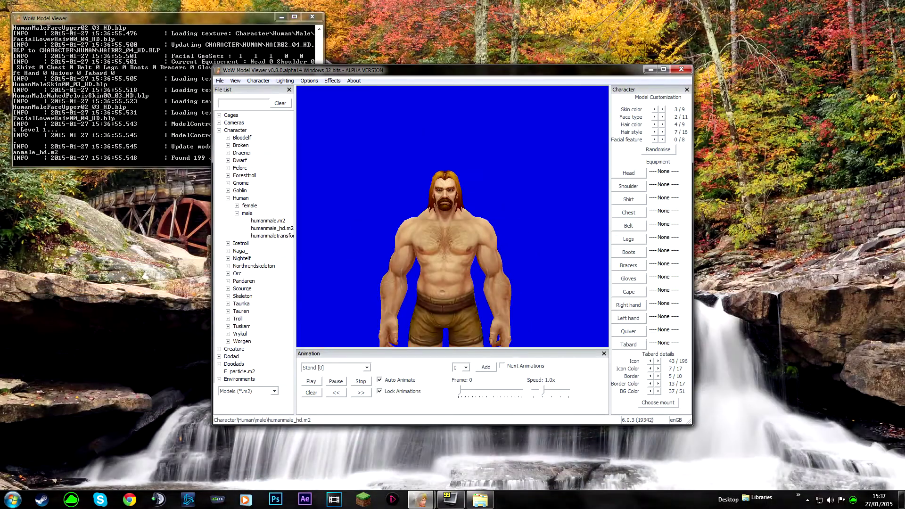
pyautogui.scroll(-2, 453, 217)
pyautogui.click(663, 69)
pyautogui.moveTo(490, 212); pyautogui.dragTo(551, 212)
pyautogui.moveTo(443, 283); pyautogui.dragTo(283, 212)
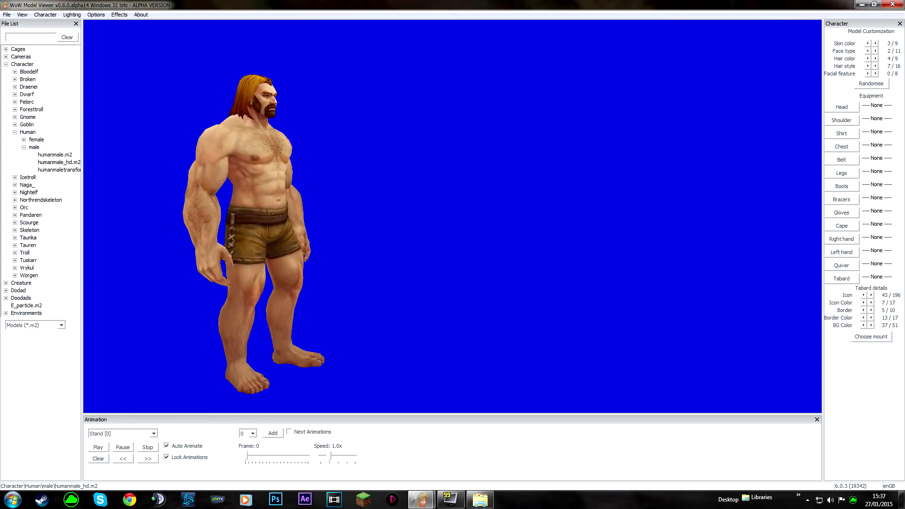
# - Filter the leg items by "prideful" and equip the second Prideful Gladiator's Dreadplate Legguards listed
pyautogui.click(842, 172)
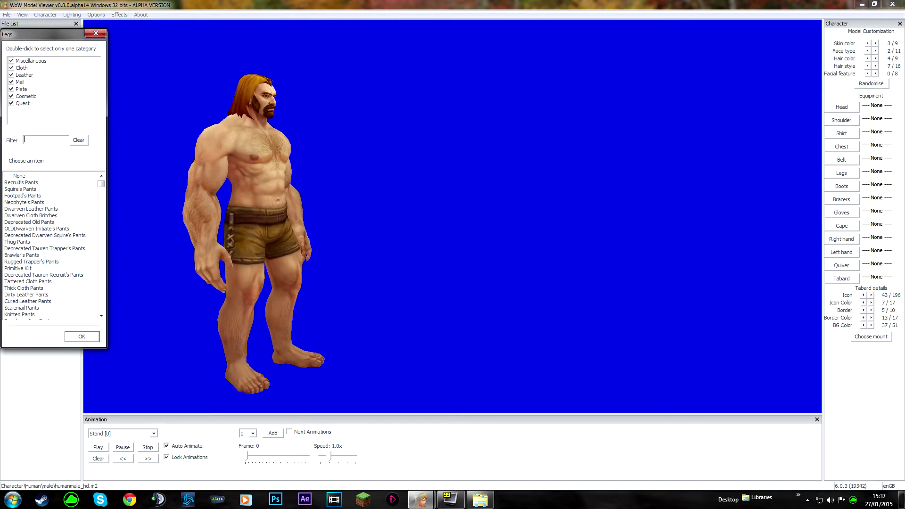
pyautogui.write('pridef')
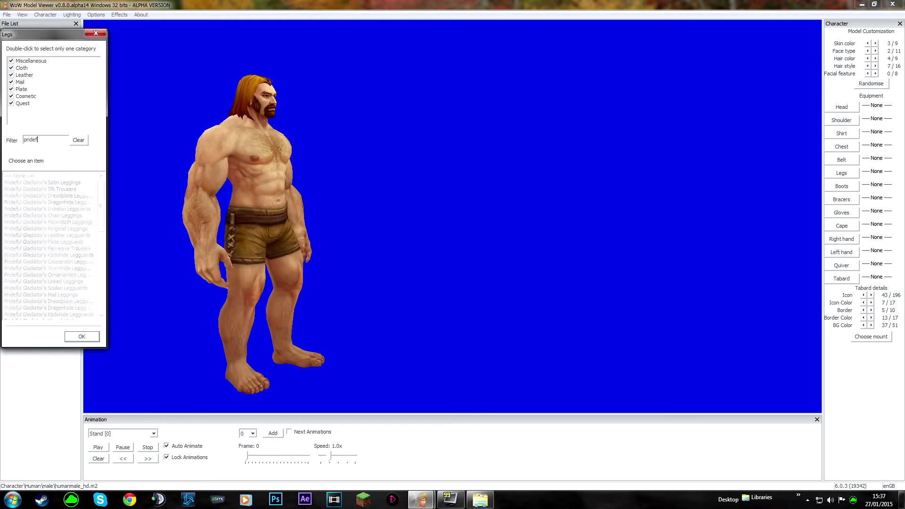
pyautogui.write('ul')
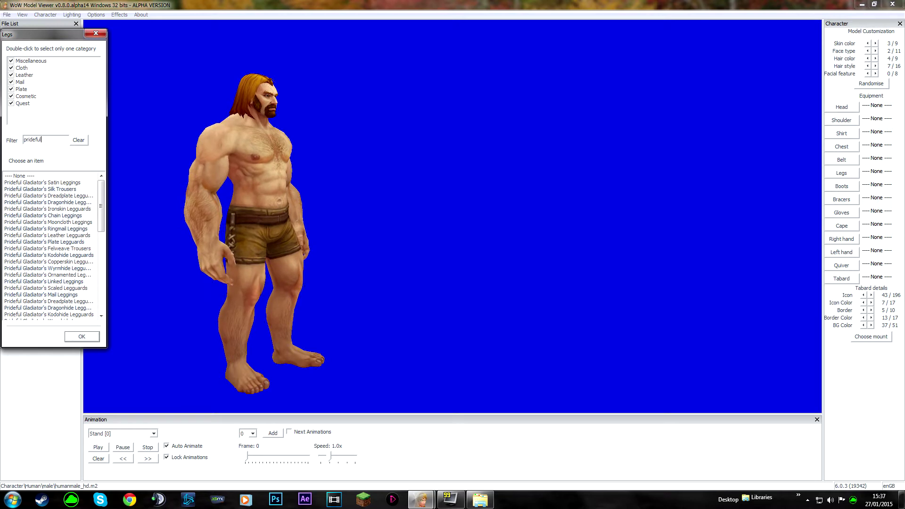
pyautogui.click(56, 196)
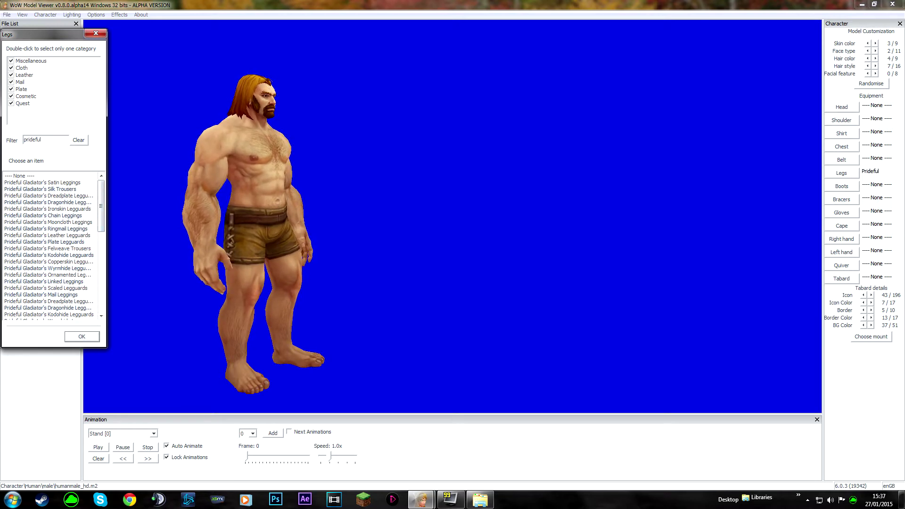
pyautogui.click(48, 301)
pyautogui.moveTo(283, 212)
pyautogui.mouseDown()
pyautogui.moveTo(316, 212)
pyautogui.moveTo(273, 212)
pyautogui.mouseUp()
pyautogui.click(82, 336)
pyautogui.scroll(-3, 278, 212)
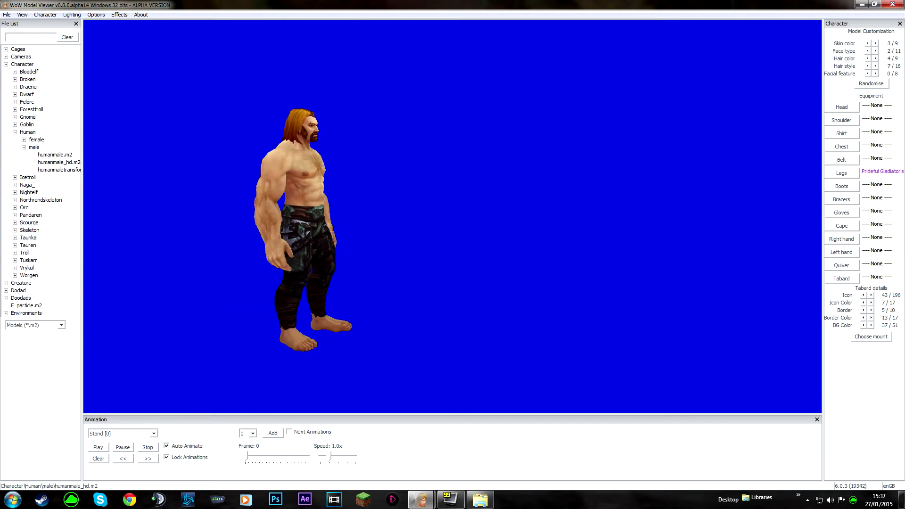
pyautogui.scroll(2, 259, 231)
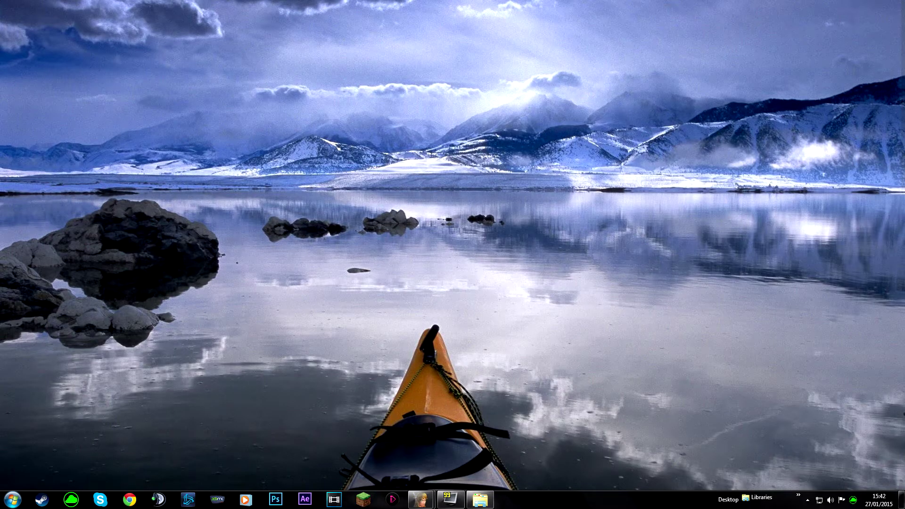
# - Switch back to the WoW Model Viewer window, play the EmoteYes animation and pause it in the thumbs-up pose at frame 1203
pyautogui.moveTo(421, 500)
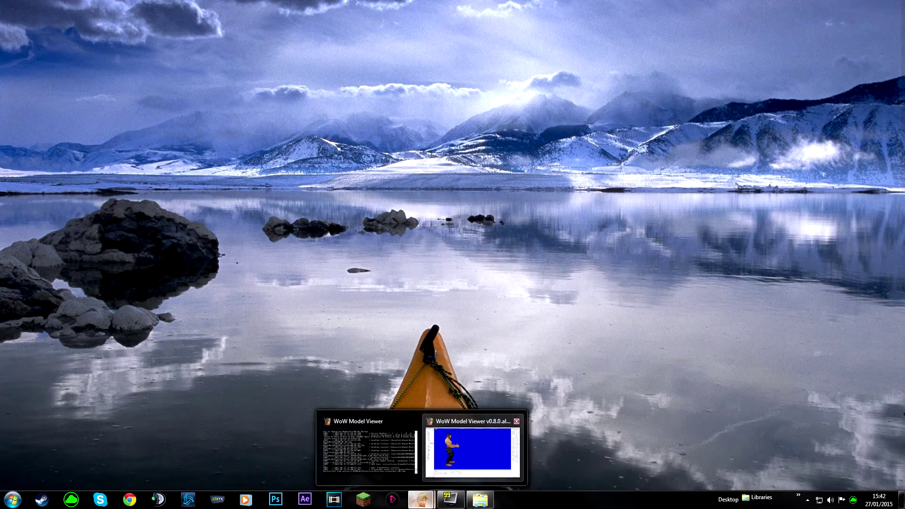
pyautogui.click(472, 448)
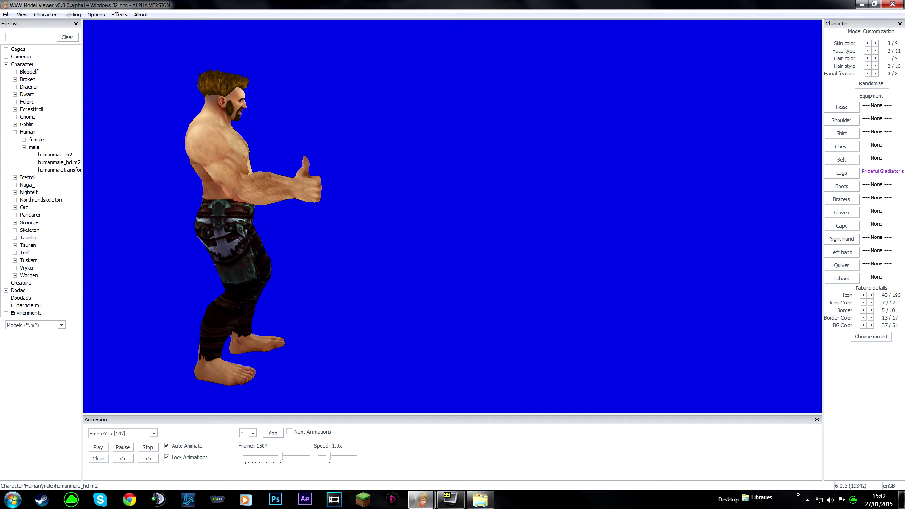
pyautogui.click(98, 447)
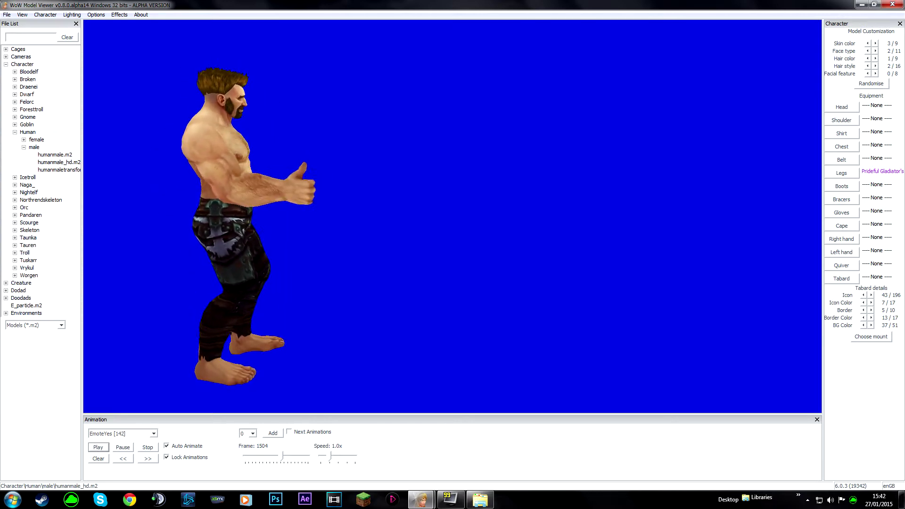
pyautogui.click(123, 448)
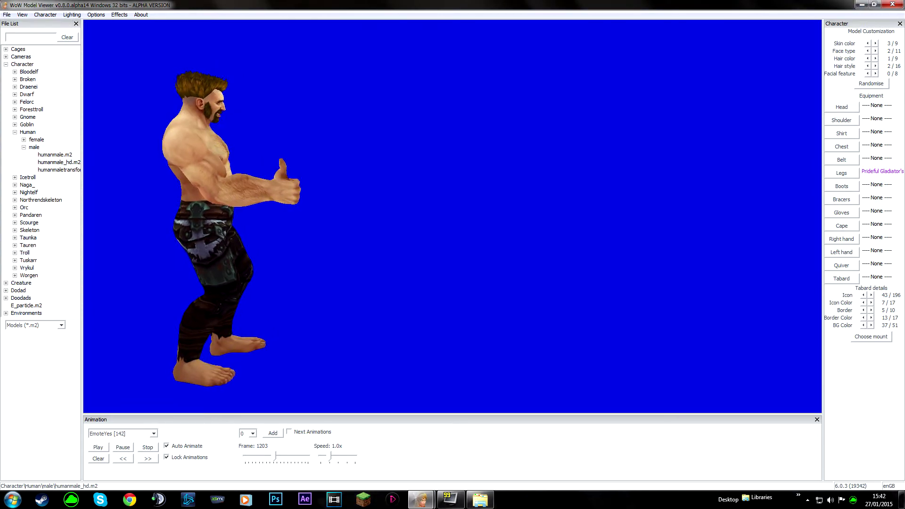
# - Save a screenshot of the posed character as screenshot_103.bmp in the userSettings folder, replacing the existing file
pyautogui.press('F12')
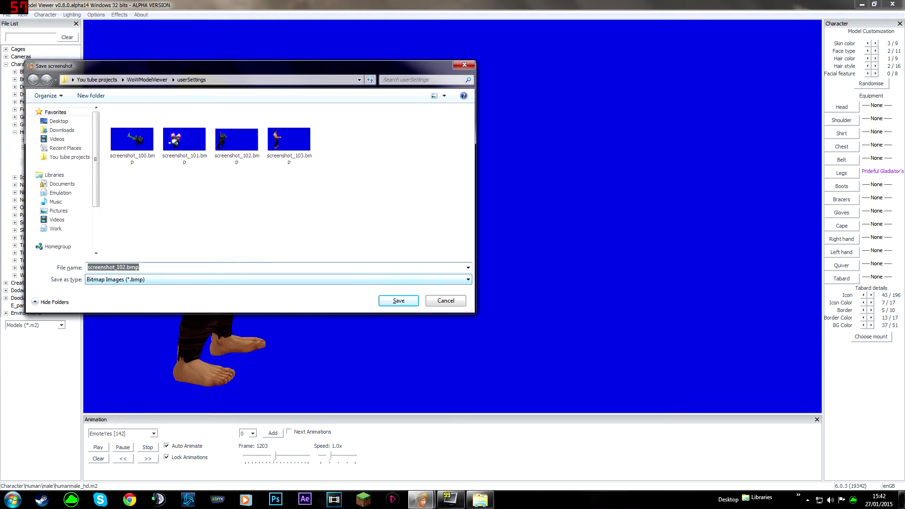
pyautogui.click(126, 268)
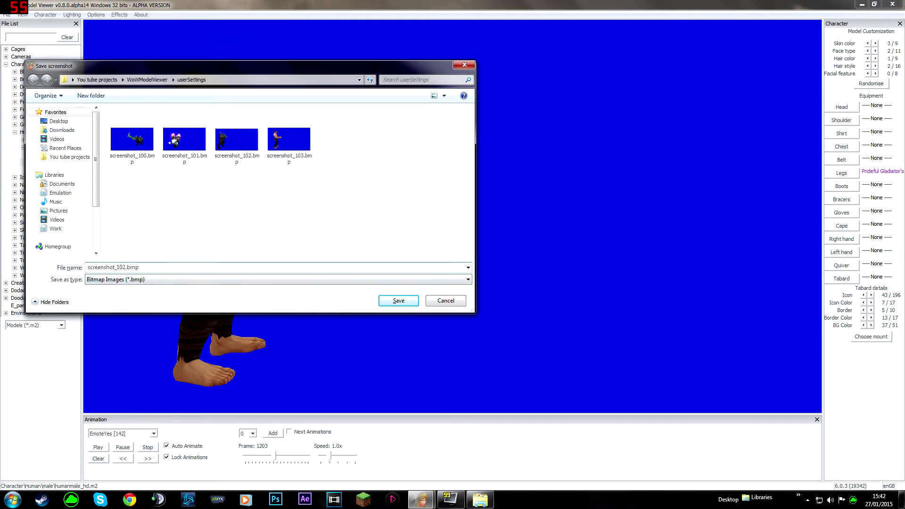
pyautogui.press('BackSpace')
pyautogui.write('3')
pyautogui.press('Return')
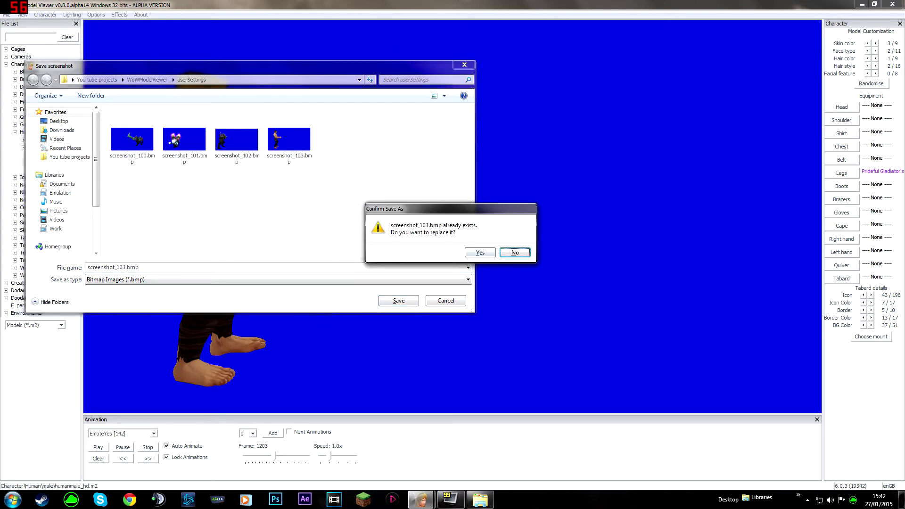
pyautogui.press('Left')
pyautogui.press('Return')
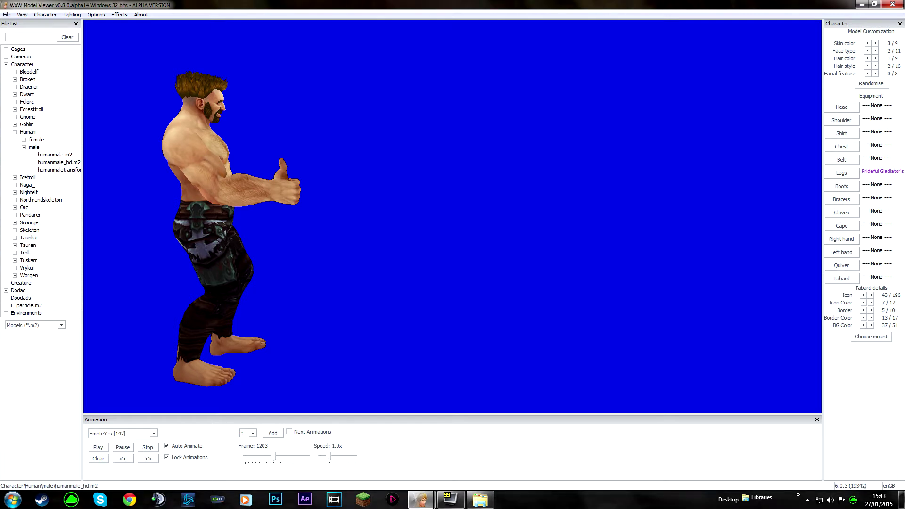
# - Collapse the Character branch, filter the model files by "table" and widen the file list
pyautogui.click(5, 64)
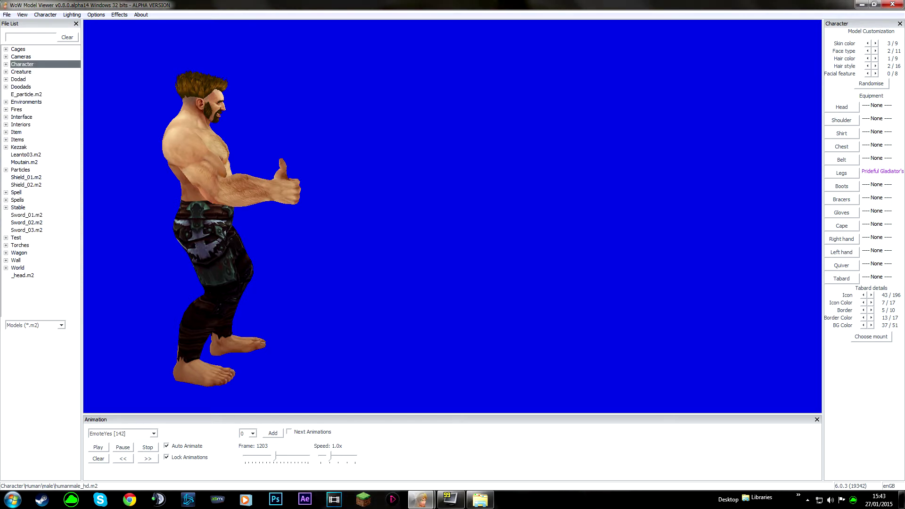
pyautogui.click(68, 37)
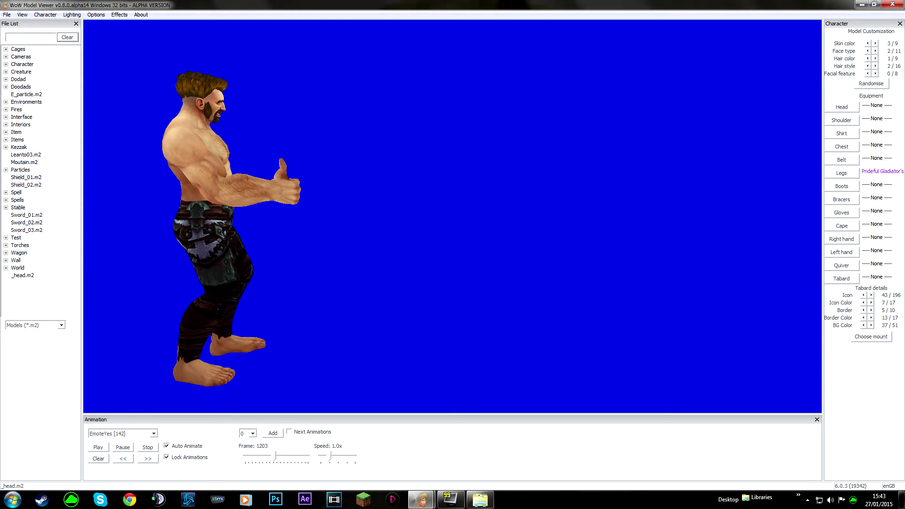
pyautogui.click(31, 38)
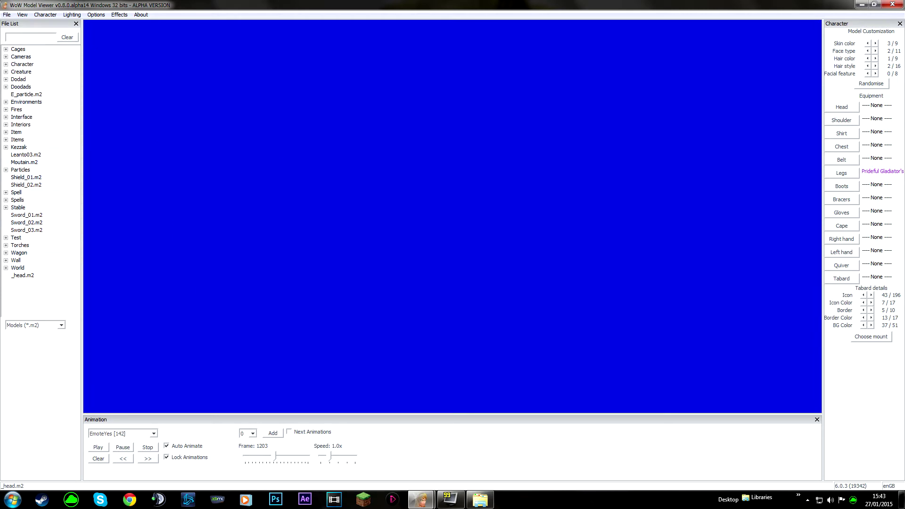
pyautogui.write('table')
pyautogui.press('Return')
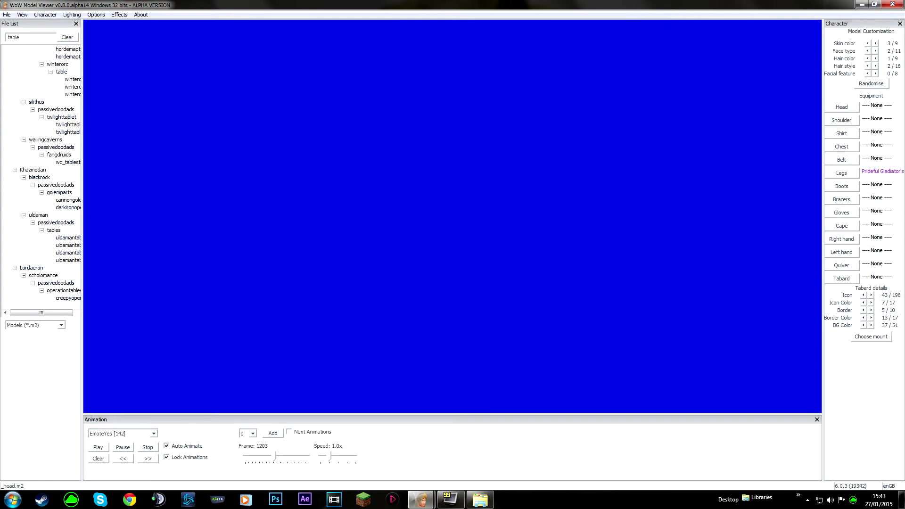
pyautogui.moveTo(82, 235); pyautogui.dragTo(189, 236)
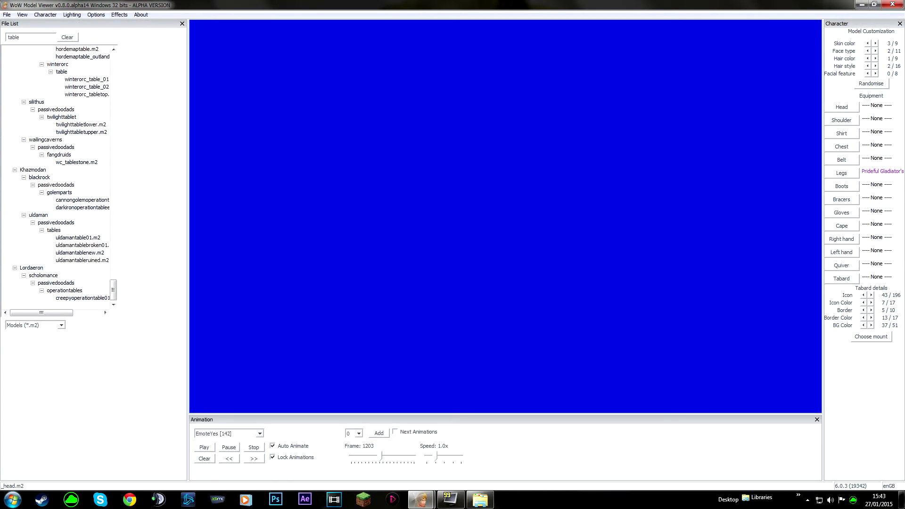
# - Preview the wc_tablestone.m2 and uldamantable01.m2 models, tilting the Uldaman table to show its top
pyautogui.click(77, 162)
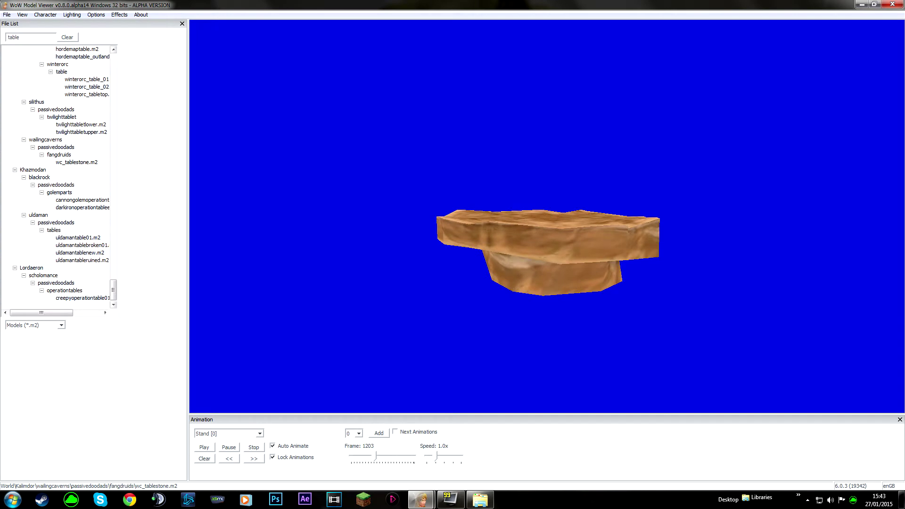
pyautogui.click(54, 230)
pyautogui.click(77, 238)
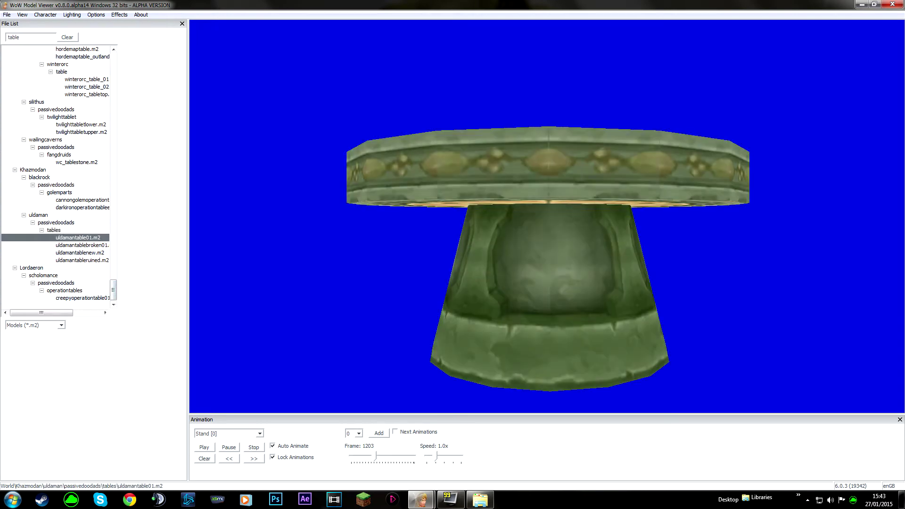
pyautogui.moveTo(547, 207); pyautogui.dragTo(555, 225)
pyautogui.scroll(-3, 546, 224)
pyautogui.scroll(-1, 547, 224)
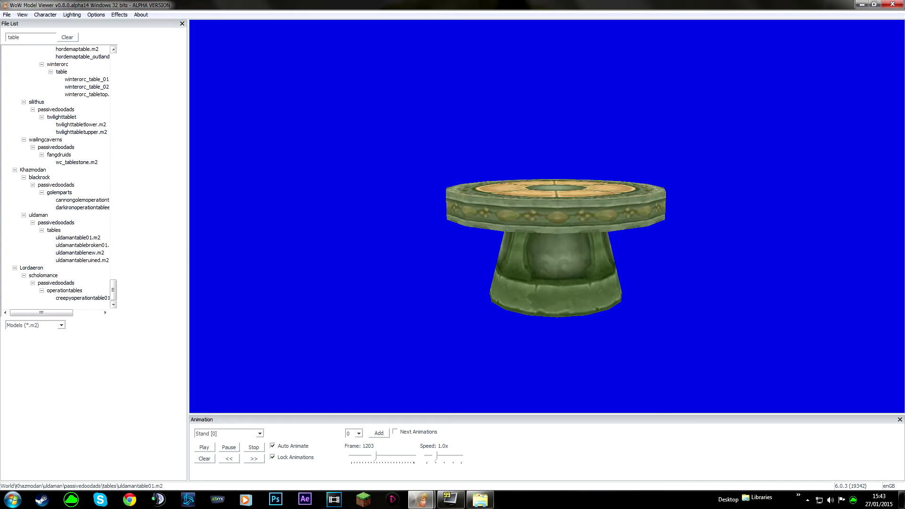
# - Load the goblin_kezan_tablelamp_01.m2 model from the Kezan items among the filtered files
pyautogui.scroll(5, 56, 177)
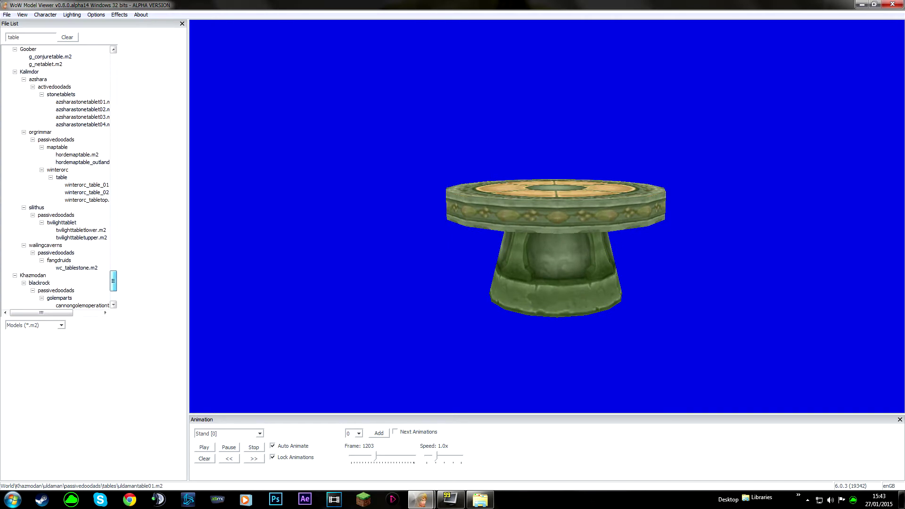
pyautogui.scroll(15, 57, 177)
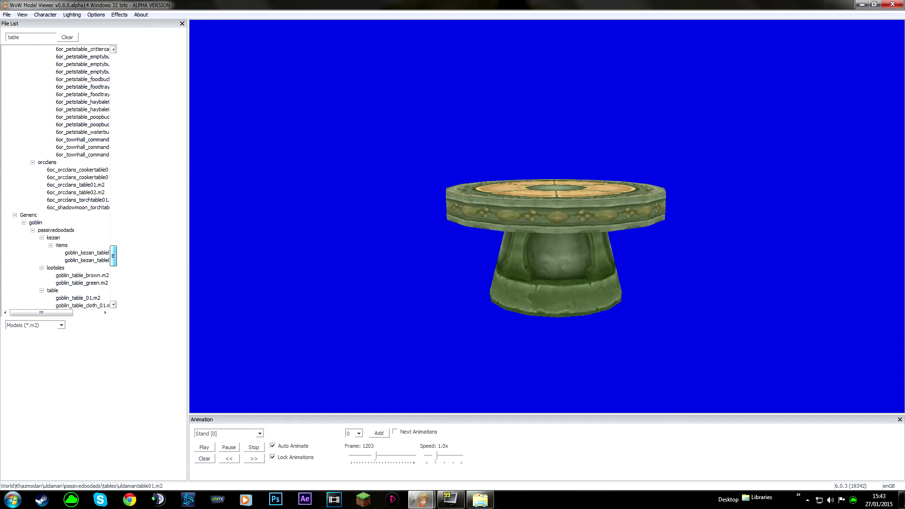
pyautogui.click(87, 253)
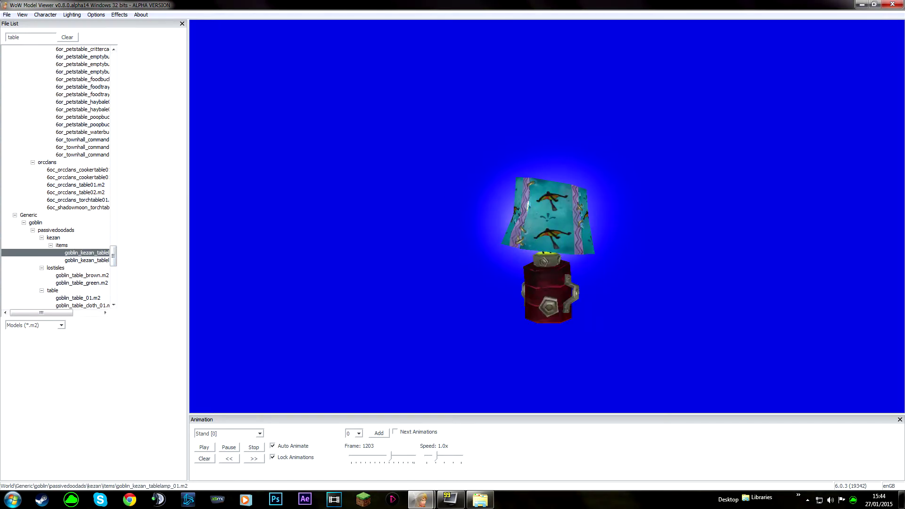
# - Preview the orc table models among the filtered files, including 6or_garrison_table02.m2 and 6or_inn_table01.m2, tilting the inn table to show its top
pyautogui.moveTo(113, 256); pyautogui.dragTo(113, 241)
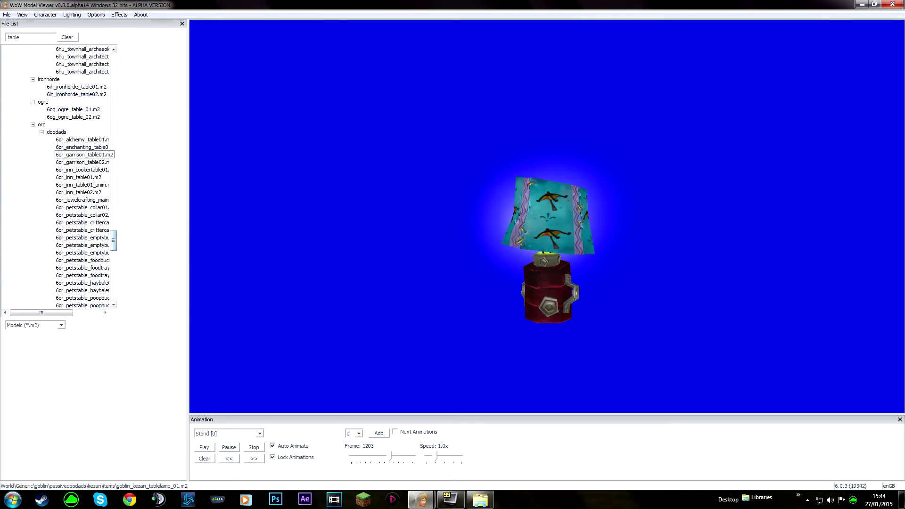
pyautogui.click(84, 140)
pyautogui.press('Down')
pyautogui.press('Down')
pyautogui.press('Down')
pyautogui.press('Down')
pyautogui.press('Down')
pyautogui.press('Down')
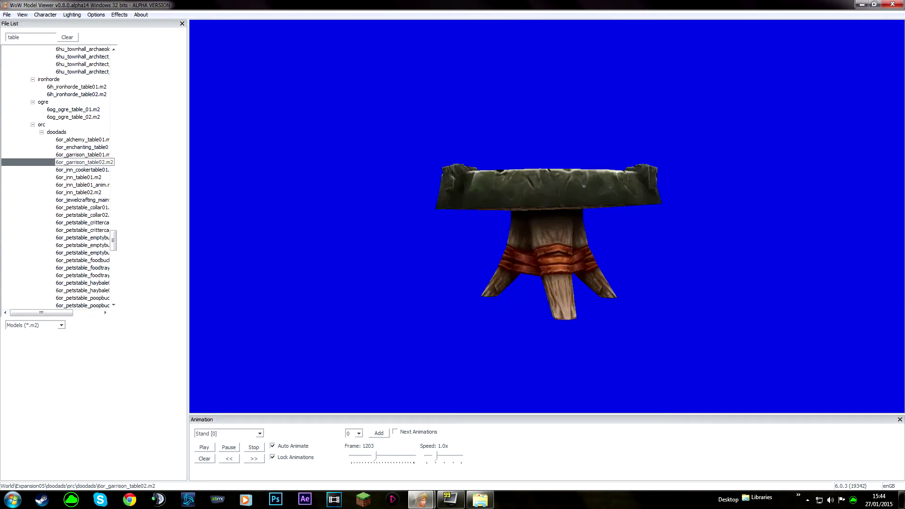
pyautogui.click(79, 177)
pyautogui.moveTo(519, 226)
pyautogui.mouseDown()
pyautogui.moveTo(512, 254)
pyautogui.moveTo(517, 241)
pyautogui.mouseUp()
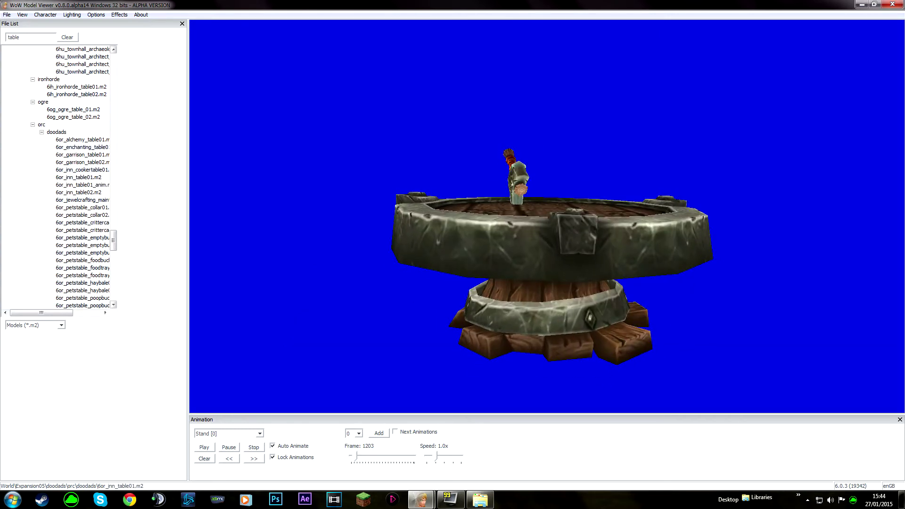
# - Load the 6hu_barracks_woodtablesmall.m2 model from the Expansion05 human doodads
pyautogui.scroll(15, 57, 176)
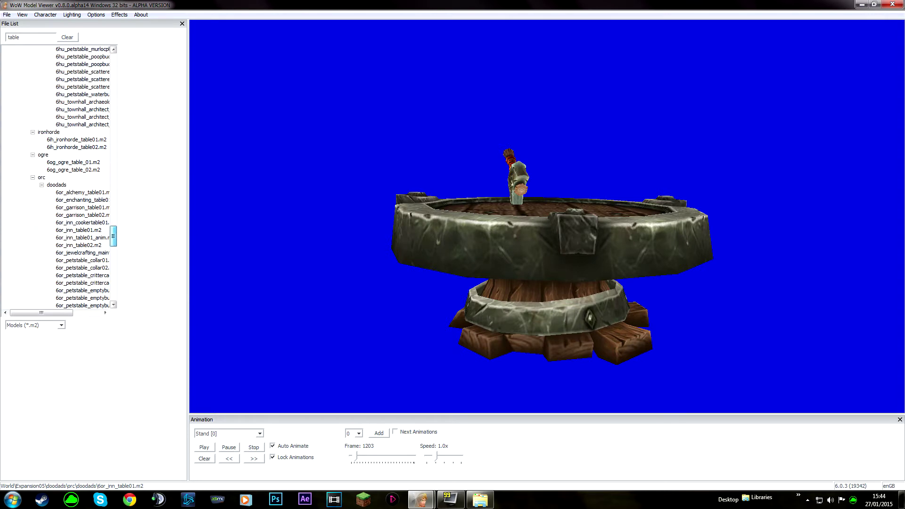
pyautogui.scroll(-1, 70, 200)
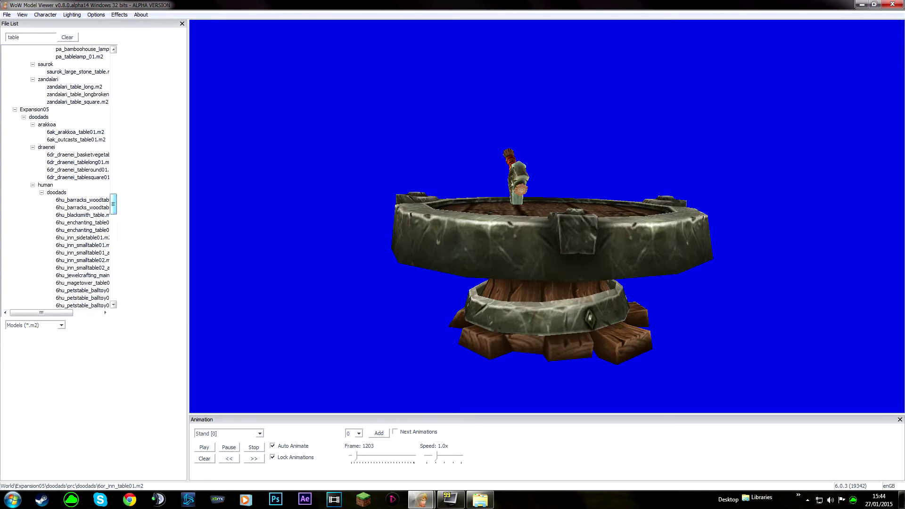
pyautogui.click(83, 200)
pyautogui.moveTo(509, 255); pyautogui.dragTo(538, 278)
pyautogui.click(82, 208)
pyautogui.scroll(-1, 537, 278)
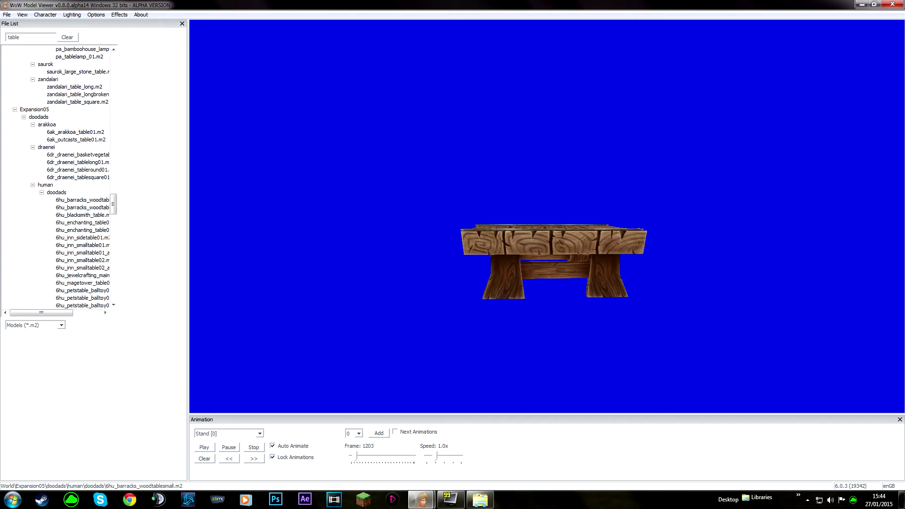
# - Hide the file list, enlarge the wooden table slightly and place it in the right half of the canvas
pyautogui.click(182, 24)
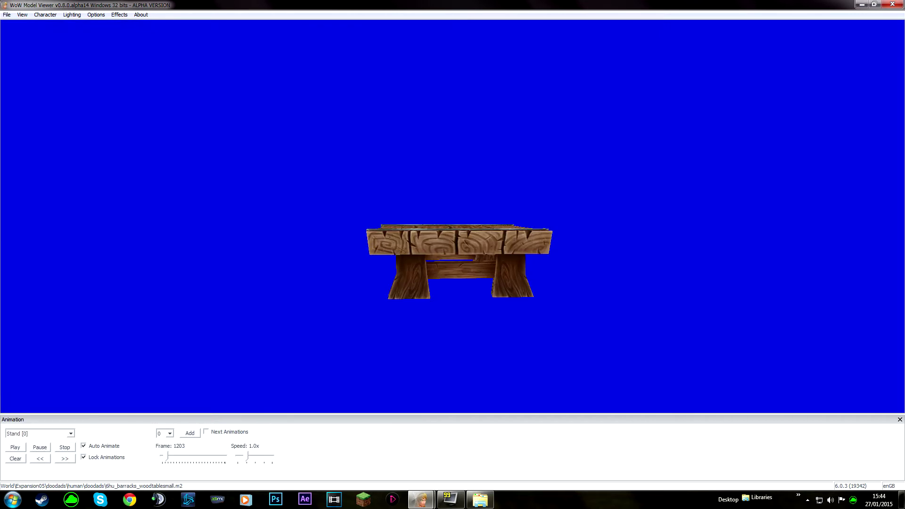
pyautogui.scroll(2, 453, 259)
pyautogui.moveTo(453, 259); pyautogui.dragTo(598, 283)
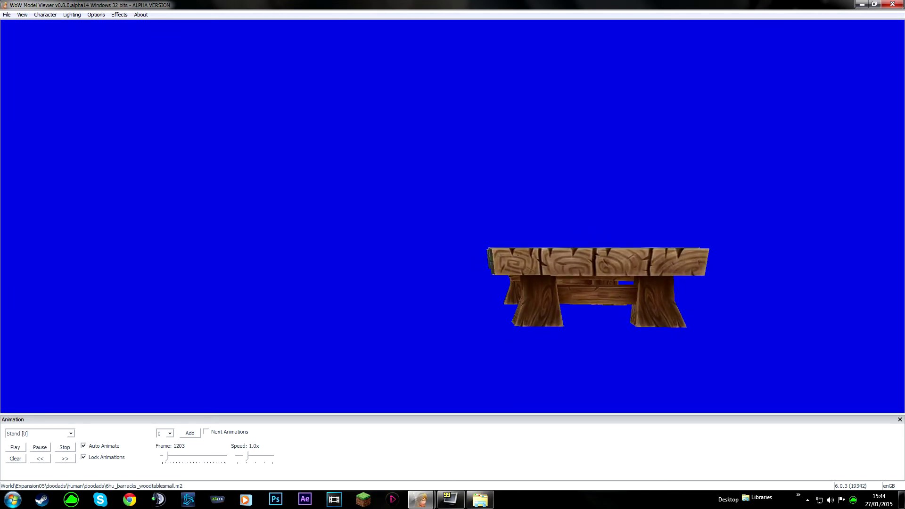
# - Save a screenshot of the wooden table as screenshot_104.bmp in the userSettings folder
pyautogui.press('F12')
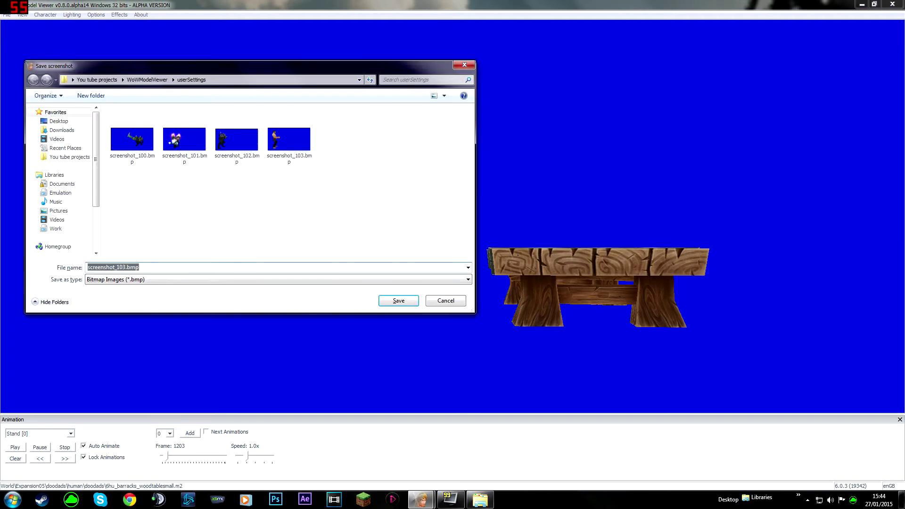
pyautogui.click(125, 267)
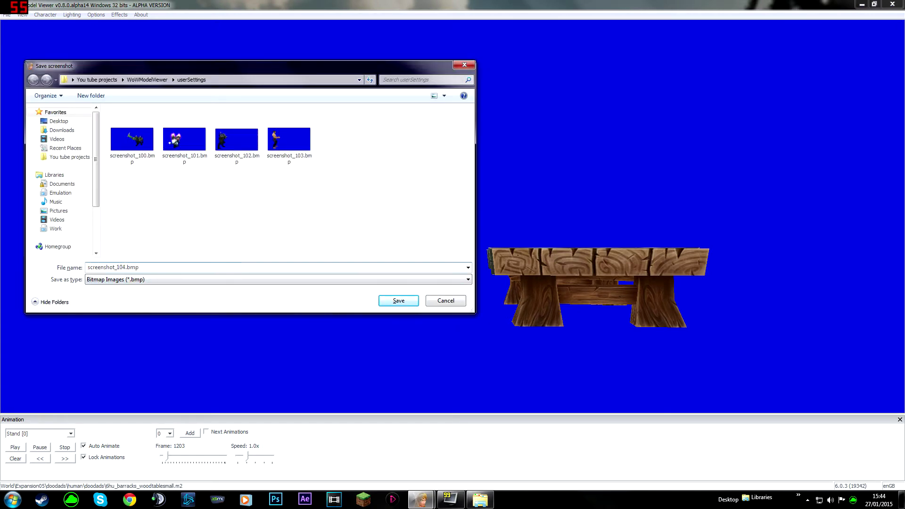
pyautogui.press('Return')
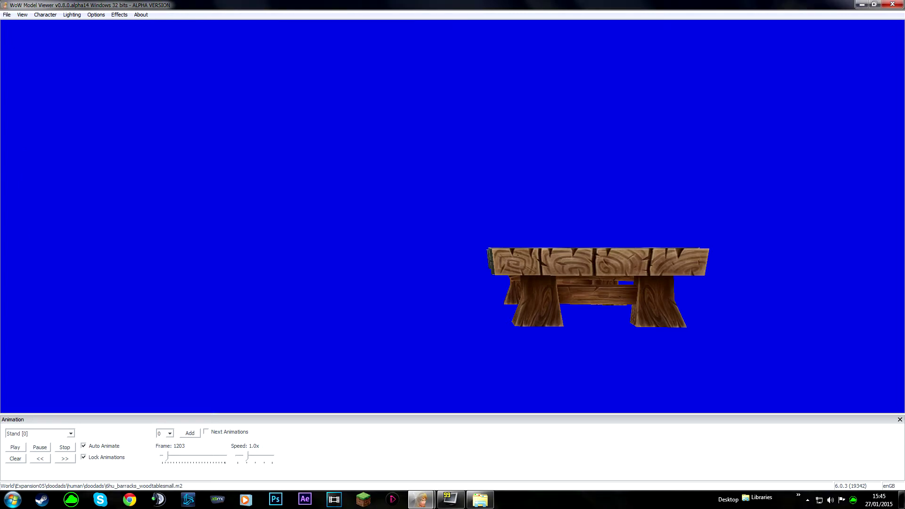
# - Show the file list again, filter the model files by "mirror" and widen the list to reveal full file names
pyautogui.click(22, 14)
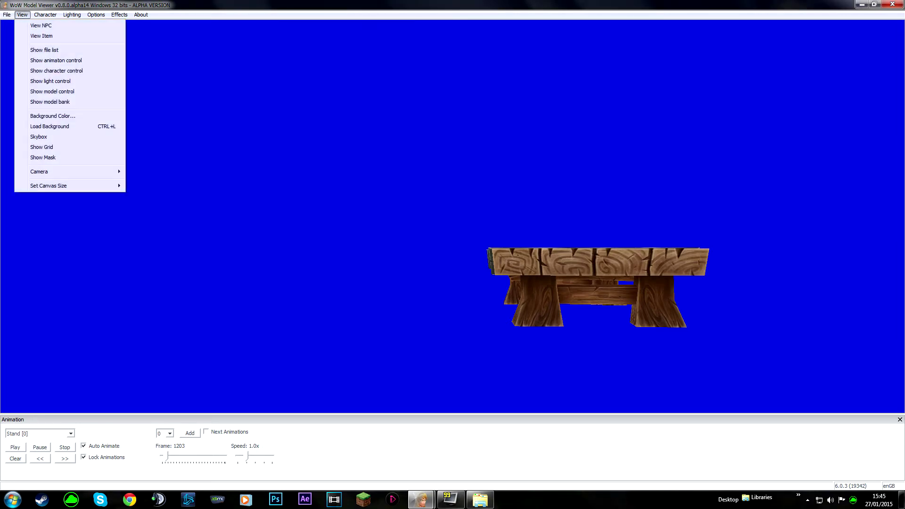
pyautogui.click(43, 50)
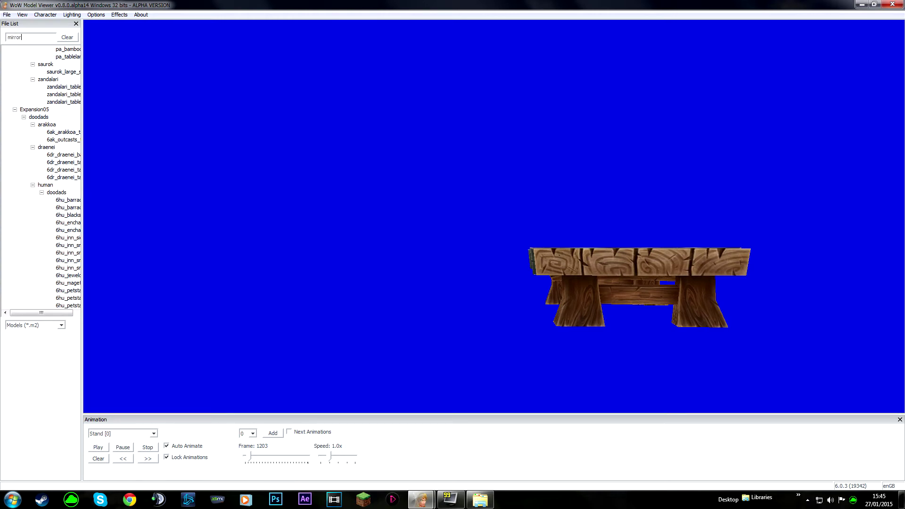
pyautogui.press('Return')
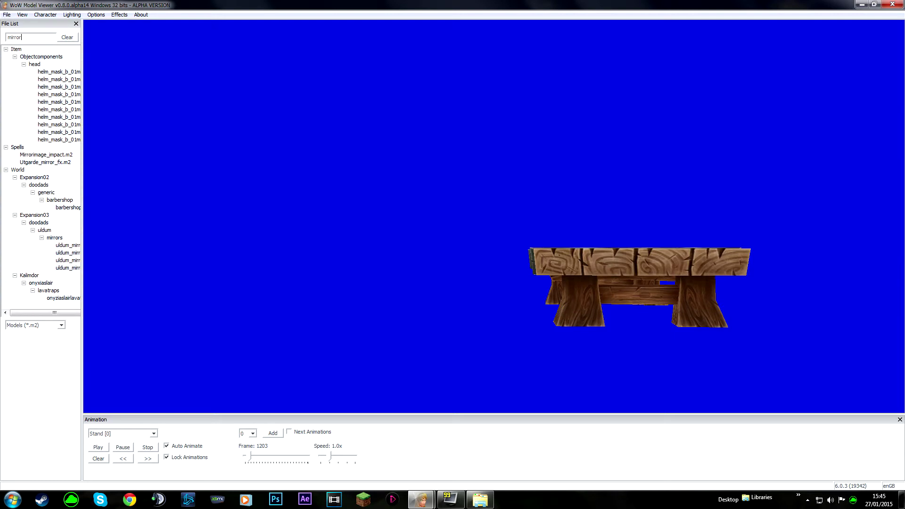
pyautogui.moveTo(82, 235); pyautogui.dragTo(168, 236)
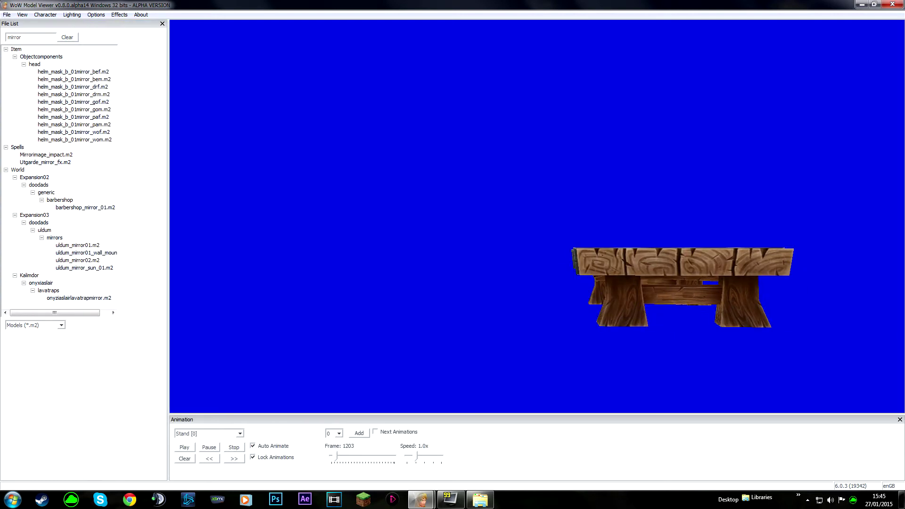
# - Preview the helm_mask_b_01mirror models under the head object components one after another
pyautogui.click(73, 71)
pyautogui.press('Down')
pyautogui.press('Down')
pyautogui.press('Down')
pyautogui.press('Down')
pyautogui.press('Down')
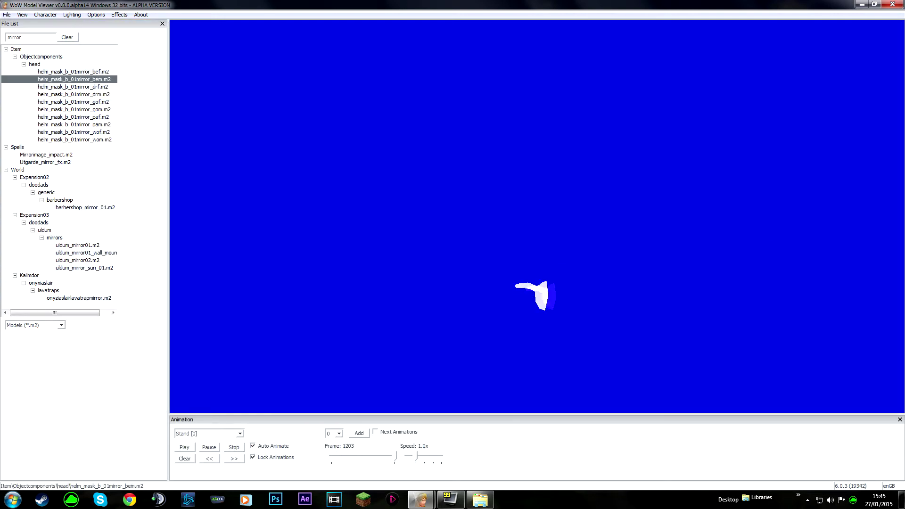
pyautogui.press('Down')
pyautogui.press('Down')
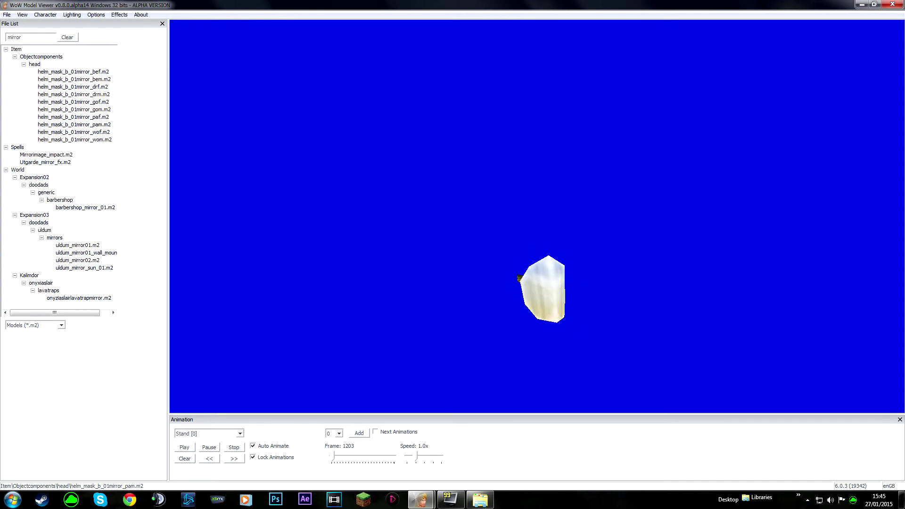
# - Preview the barbershop_mirror_01.m2 and uldum_mirror01.m2 models, zooming out and rotating each one
pyautogui.click(85, 208)
pyautogui.moveTo(532, 283); pyautogui.dragTo(542, 212)
pyautogui.scroll(-4, 532, 283)
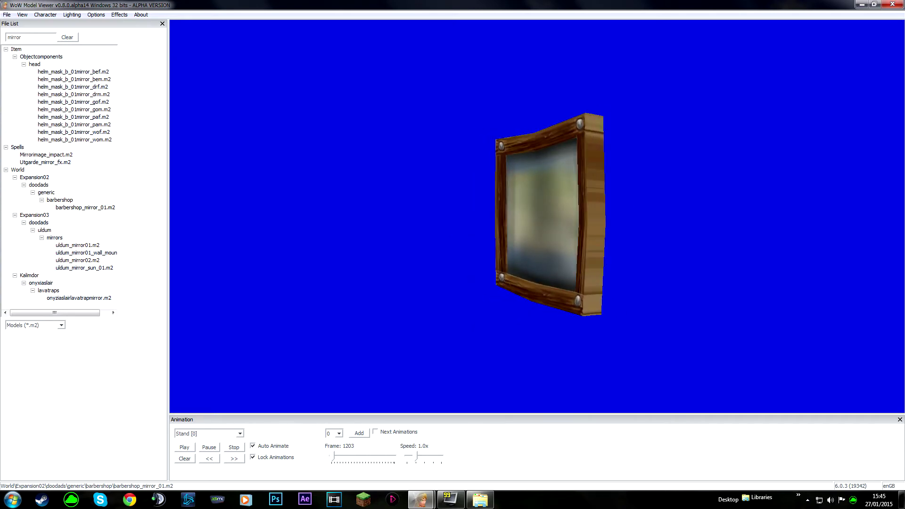
pyautogui.click(78, 245)
pyautogui.scroll(-3, 532, 282)
pyautogui.moveTo(533, 282); pyautogui.dragTo(495, 292)
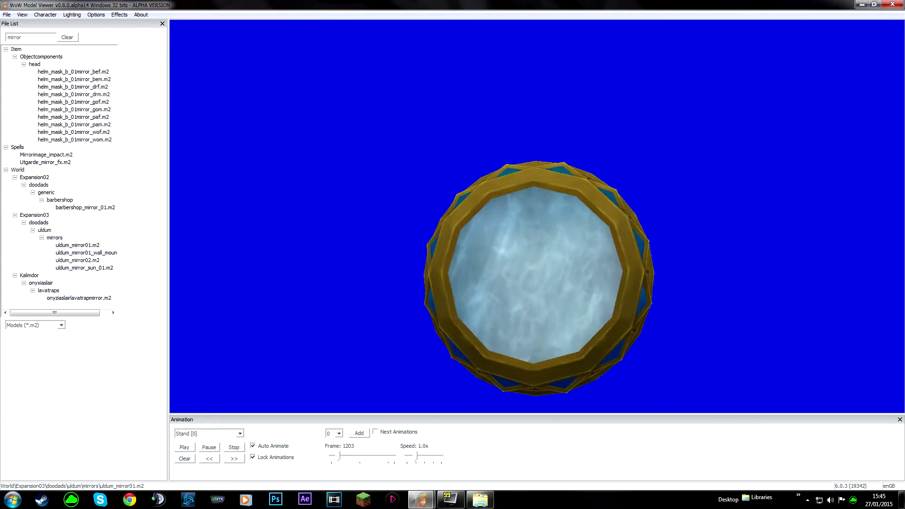
# - Preview the Uldum wall mount, uldum_mirror02.m2 and onyziaslairlavatrapmirror.m2 models, then return to barbershop_mirror_01.m2
pyautogui.click(86, 253)
pyautogui.moveTo(533, 283); pyautogui.dragTo(490, 293)
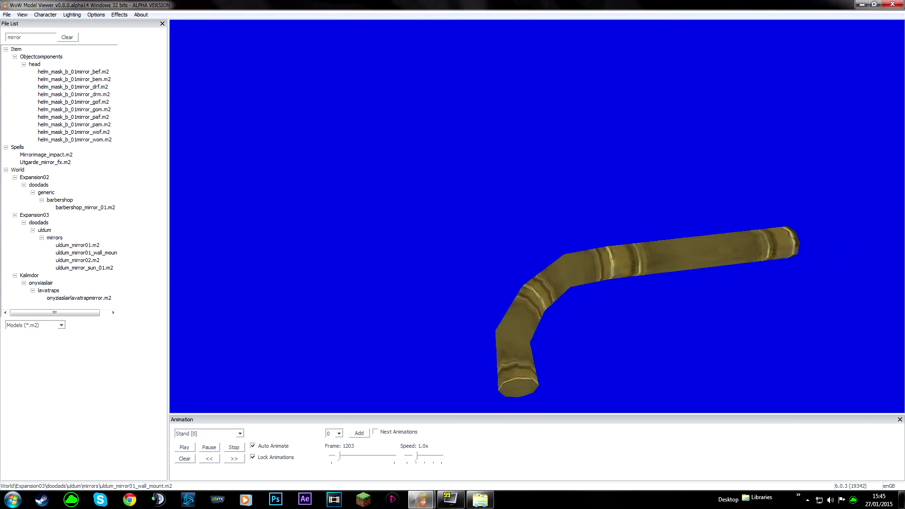
pyautogui.click(78, 260)
pyautogui.scroll(-2, 537, 217)
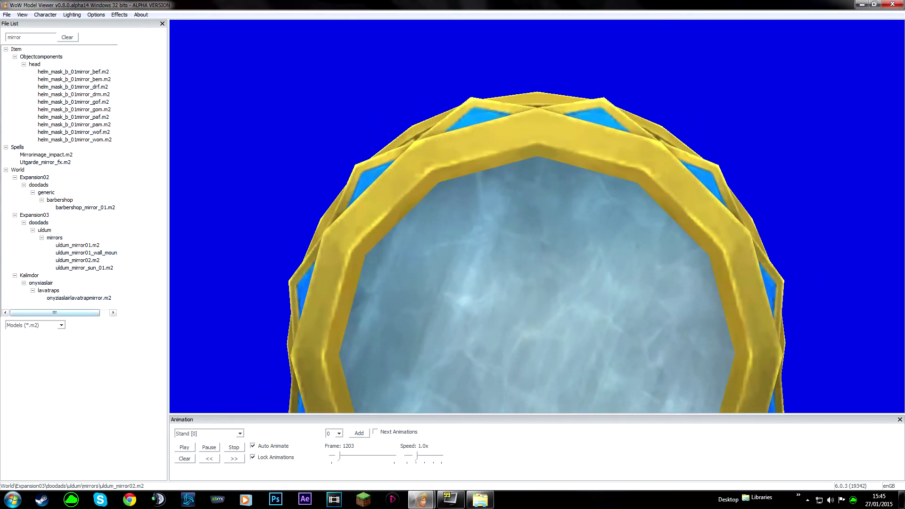
pyautogui.click(79, 298)
pyautogui.moveTo(532, 264); pyautogui.dragTo(519, 226)
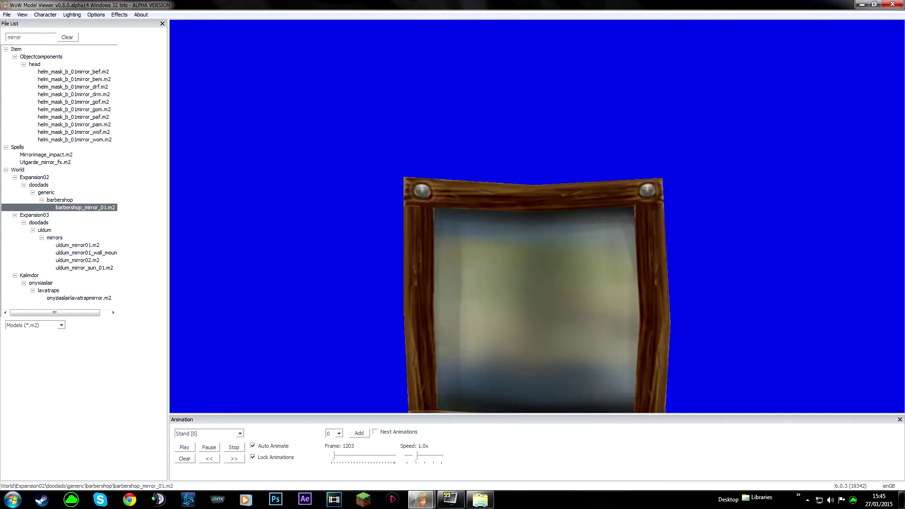
# - Compare the barbershop mirror with uldum_mirror01.m2, zooming out until the round mirror fits in the canvas
pyautogui.moveTo(358, 217); pyautogui.dragTo(316, 217)
pyautogui.scroll(-4, 316, 217)
pyautogui.scroll(-1, 538, 264)
pyautogui.click(78, 245)
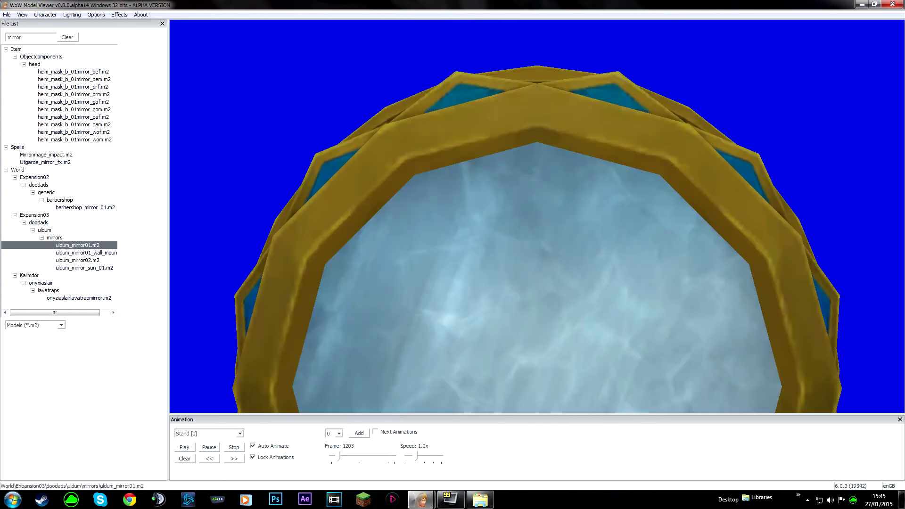
pyautogui.scroll(-5, 537, 217)
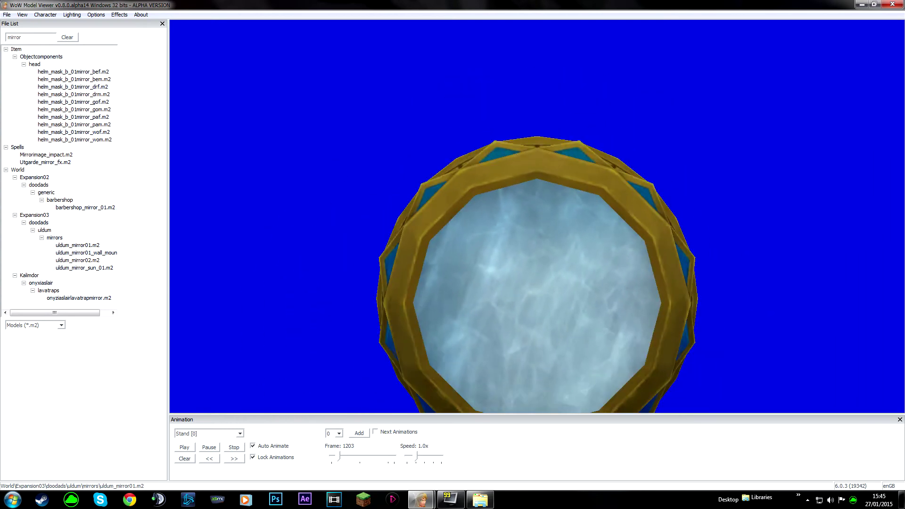
pyautogui.moveTo(537, 217); pyautogui.dragTo(524, 218)
pyautogui.scroll(-3, 538, 278)
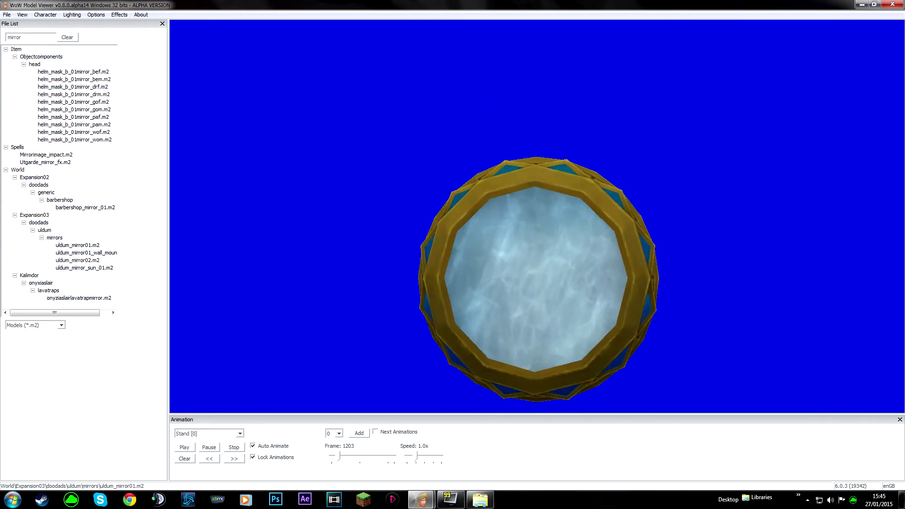
# - Load barbershop_mirror_01.m2, place it at an angle right of the canvas centre and capture a screenshot of it to the userSettings folder
pyautogui.click(86, 207)
pyautogui.moveTo(537, 255); pyautogui.dragTo(617, 216)
pyautogui.scroll(-5, 518, 255)
pyautogui.scroll(3, 537, 254)
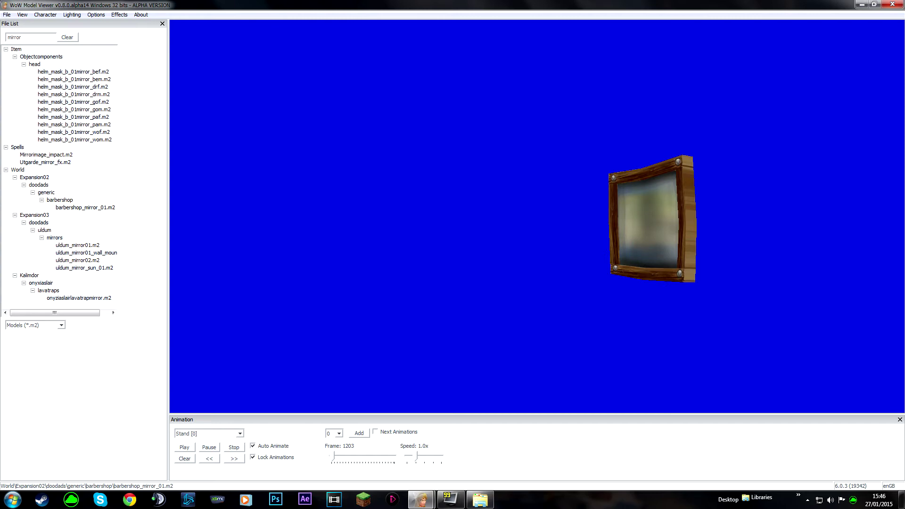
pyautogui.press('F12')
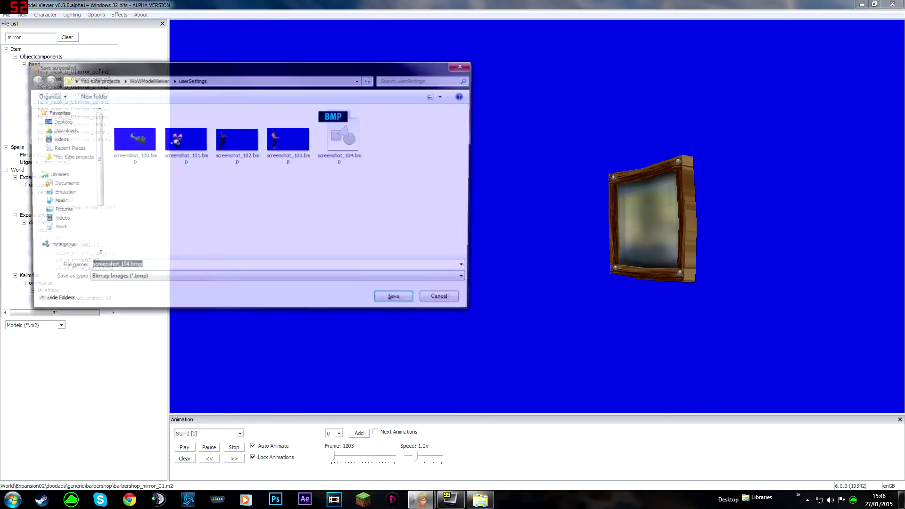
pyautogui.click(141, 267)
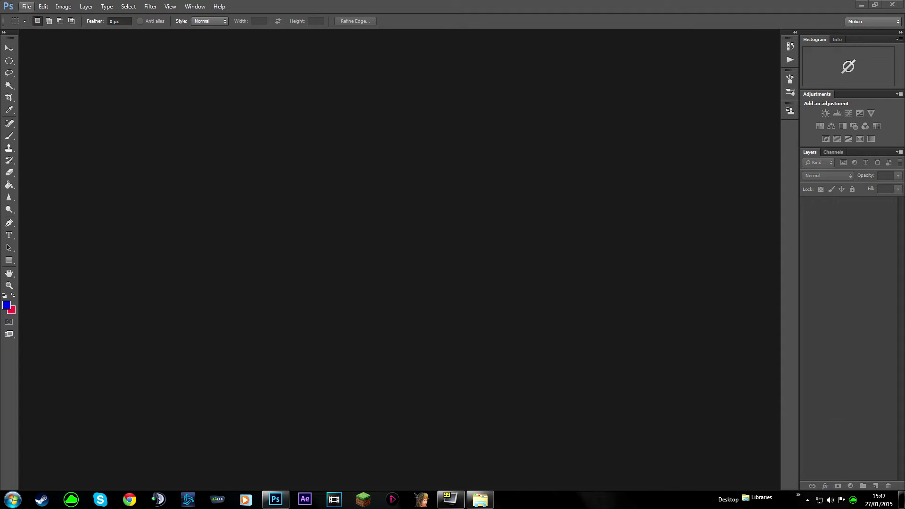
# - Switch to Photoshop and start opening a file from the You tube projects folder
pyautogui.click(26, 7)
pyautogui.click(34, 24)
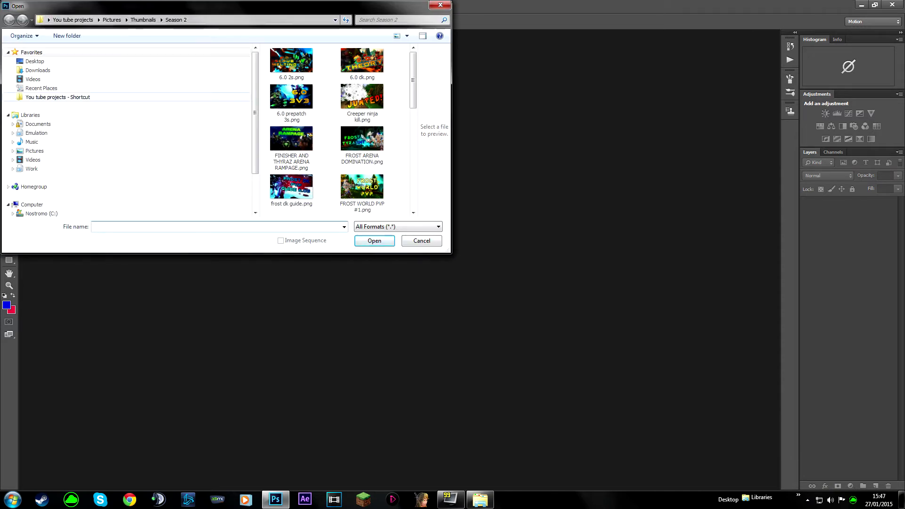
pyautogui.click(57, 97)
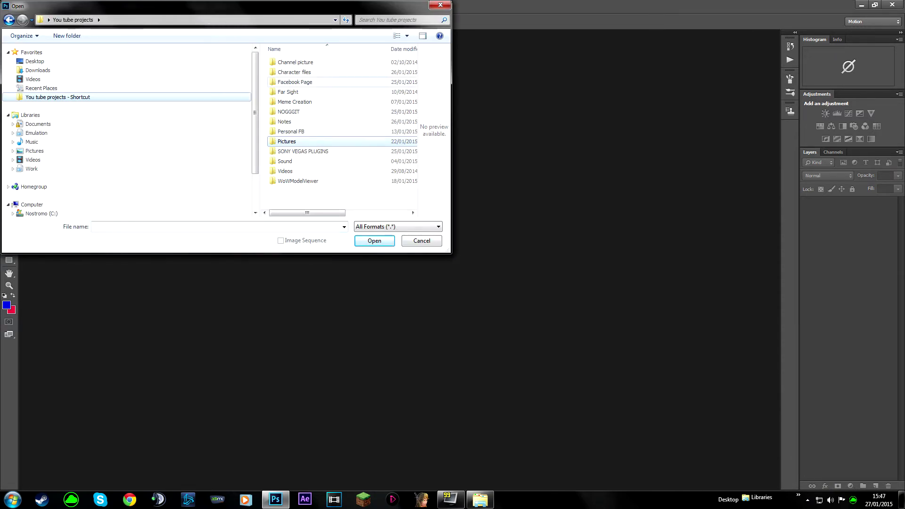
pyautogui.scroll(-2, 127, 132)
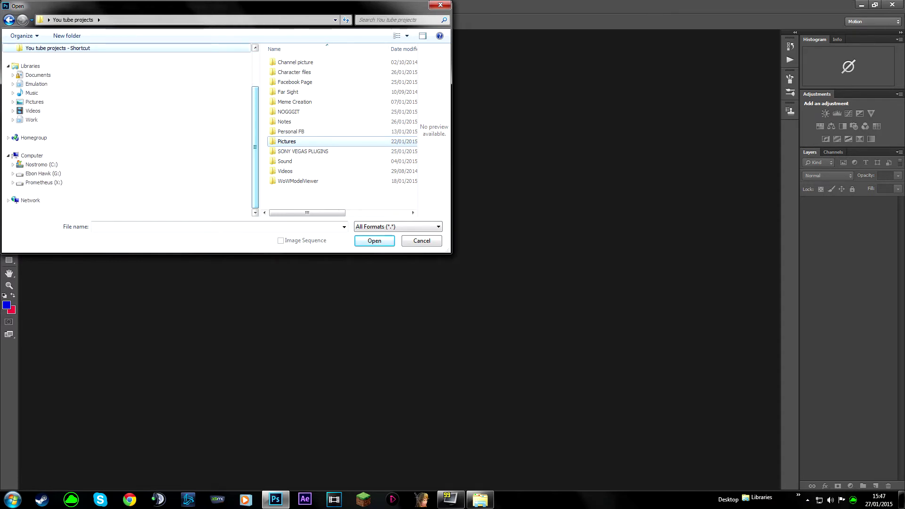
pyautogui.click(41, 164)
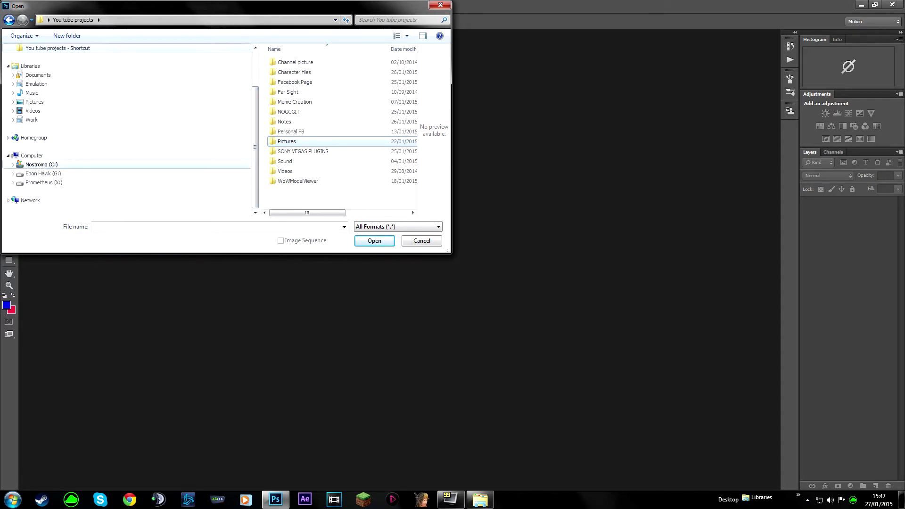
pyautogui.scroll(-4, 330, 76)
pyautogui.moveTo(413, 106); pyautogui.dragTo(413, 95)
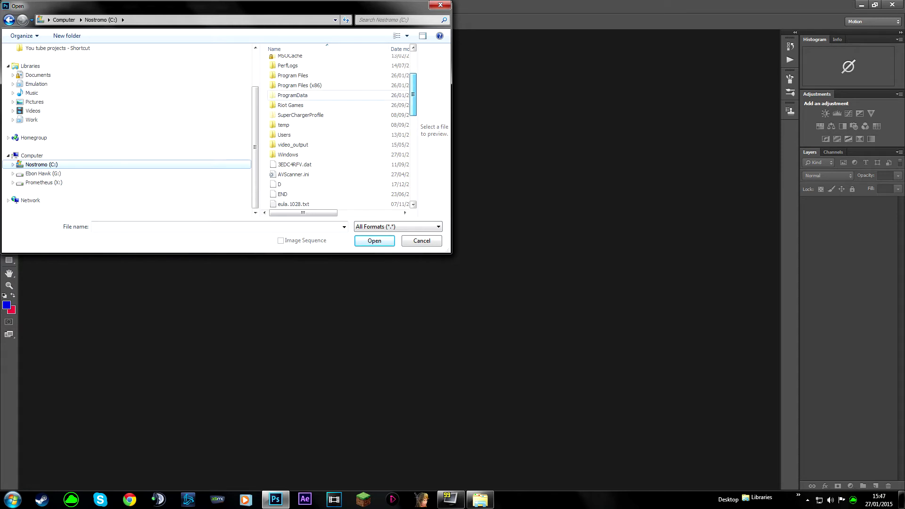
pyautogui.doubleClick(302, 85)
pyautogui.moveTo(413, 62); pyautogui.dragTo(413, 95)
pyautogui.scroll(-10, 316, 64)
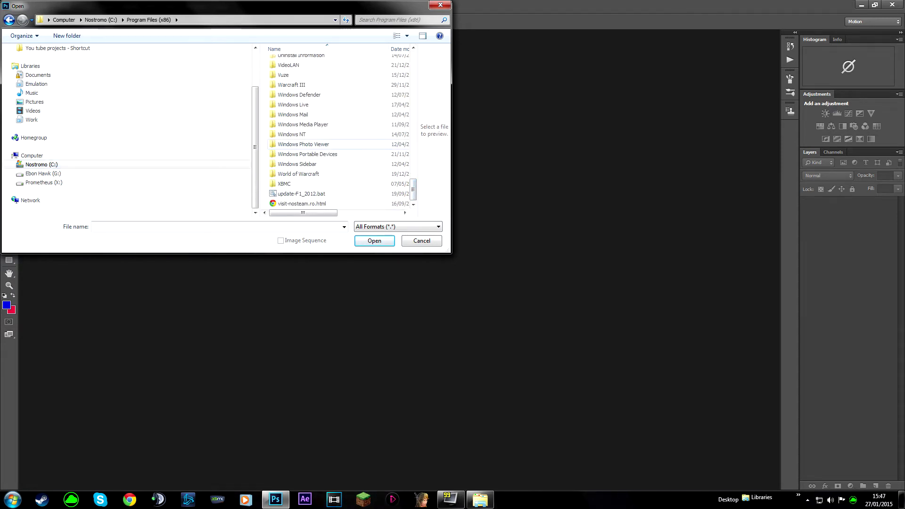
pyautogui.click(57, 48)
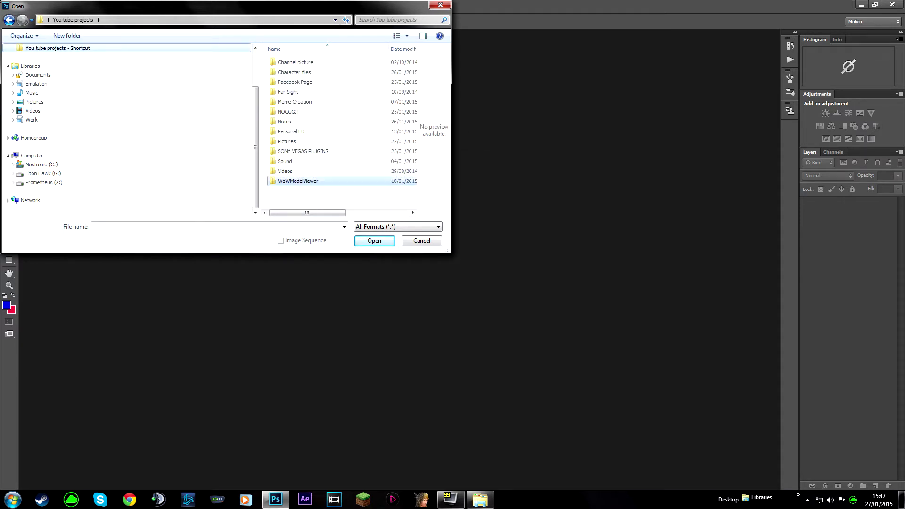
# - Open screenshot_103.bmp, screenshot_104.bmp and screenshot_105.bmp together from WoWModelViewer's userSettings folder and flip back through the opened images
pyautogui.doubleClick(297, 181)
pyautogui.doubleClick(290, 92)
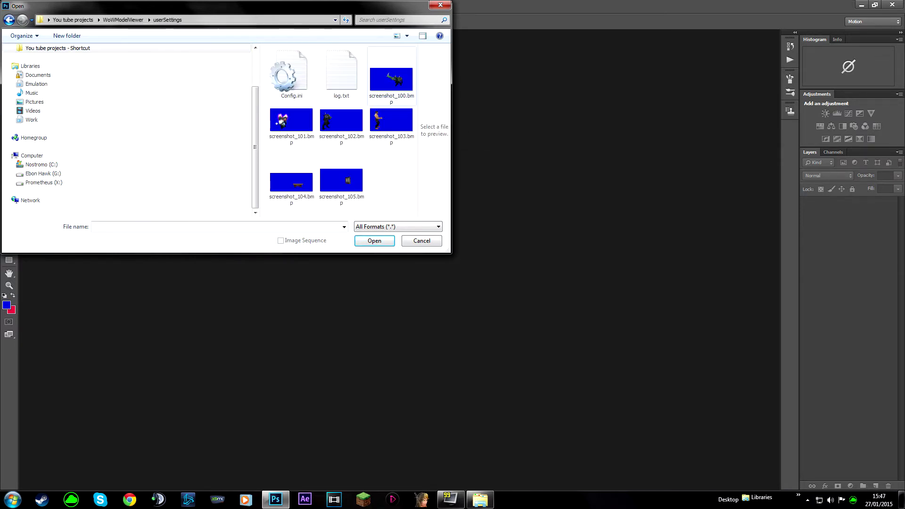
pyautogui.click(392, 123)
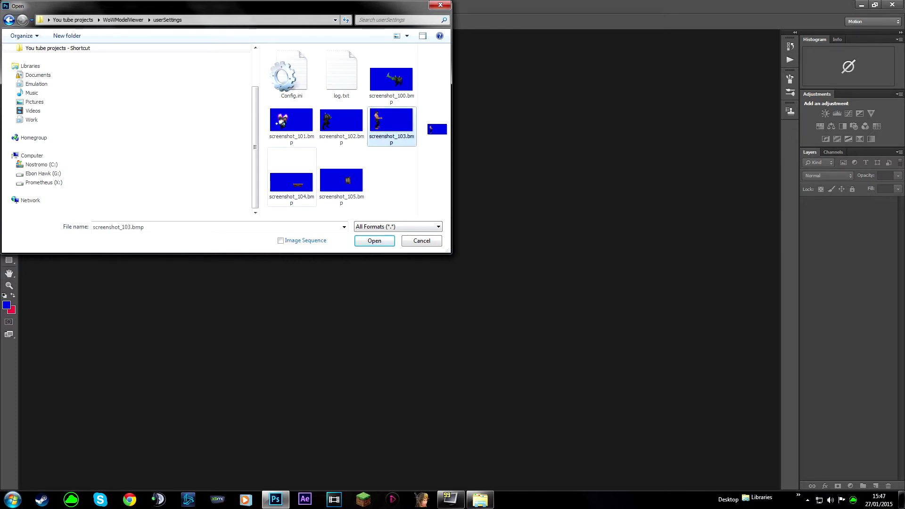
pyautogui.keyDown('ctrl'); pyautogui.click(293, 181); pyautogui.keyUp('ctrl')
pyautogui.keyDown('ctrl'); pyautogui.click(341, 180); pyautogui.keyUp('ctrl')
pyautogui.click(375, 241)
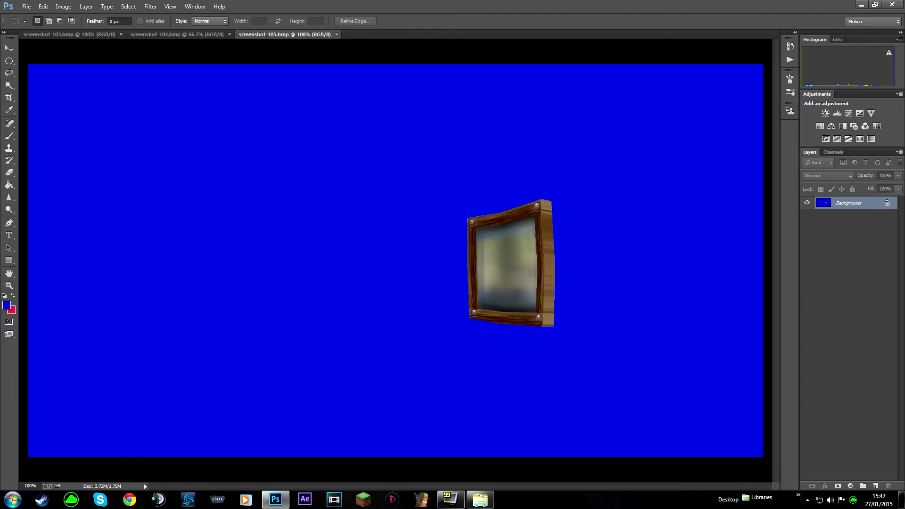
pyautogui.hotkey('ctrl', 'shift', 'Tab')
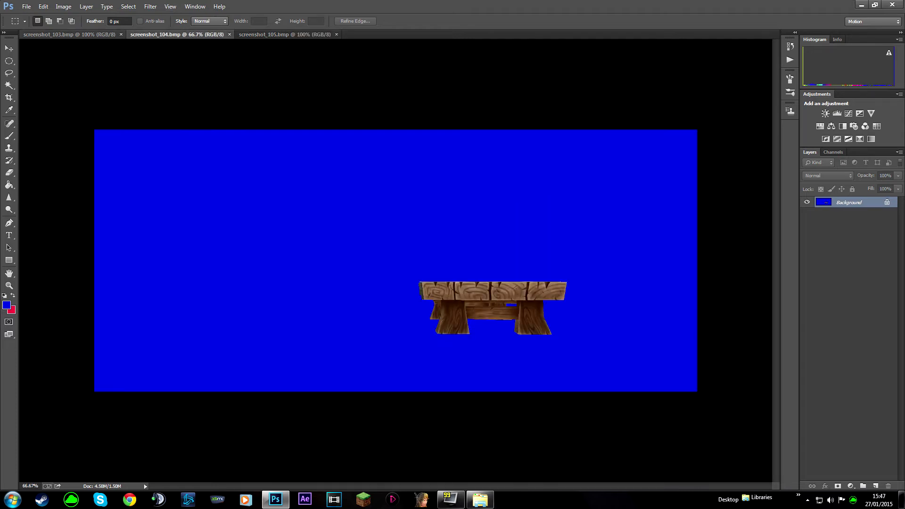
pyautogui.hotkey('ctrl', 'shift', 'Tab')
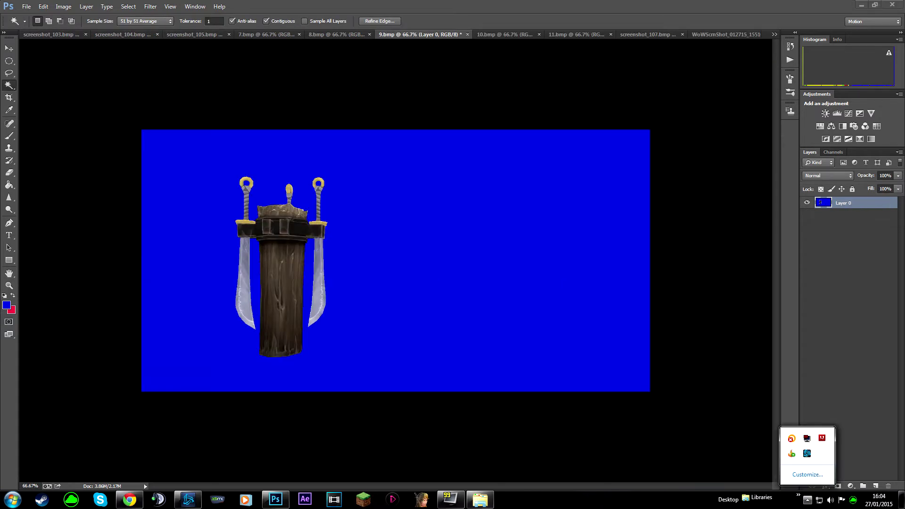
# - Select the blue background around the sword post in 9.bmp with the Magic Wand and delete it
pyautogui.click(491, 264)
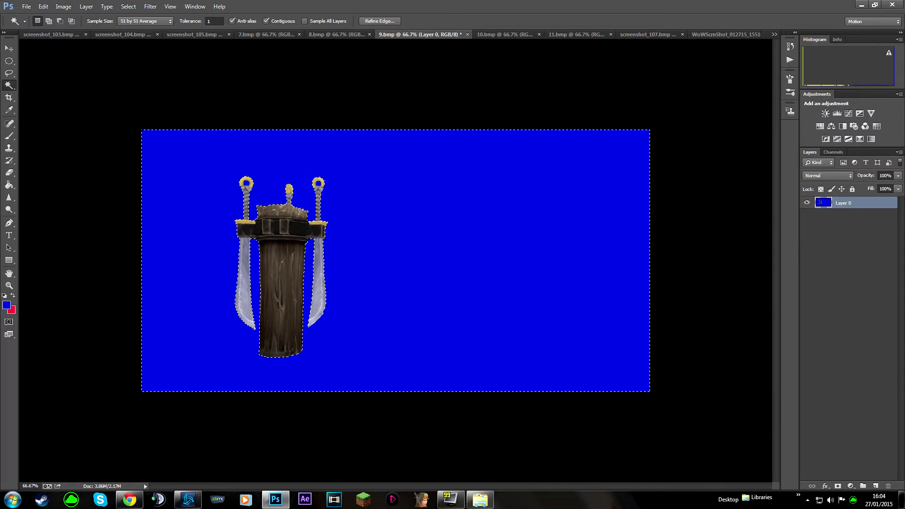
pyautogui.rightClick(9, 86)
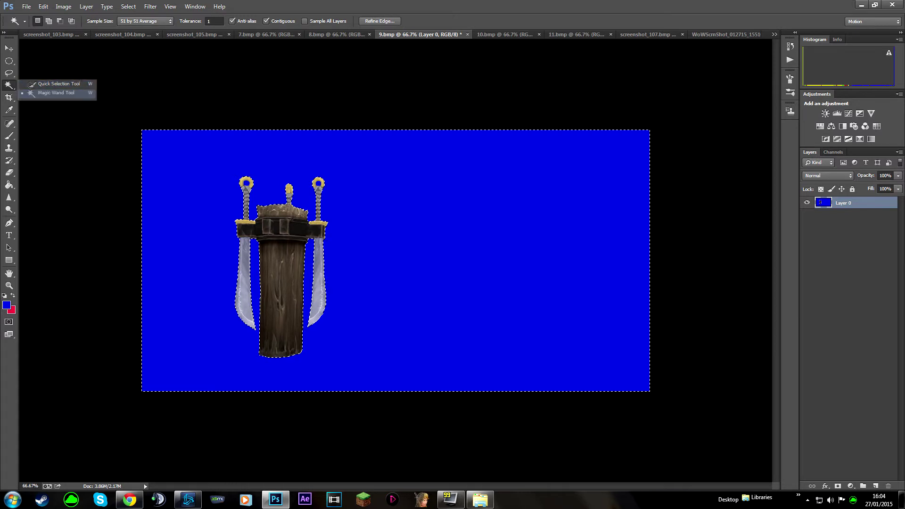
pyautogui.click(56, 93)
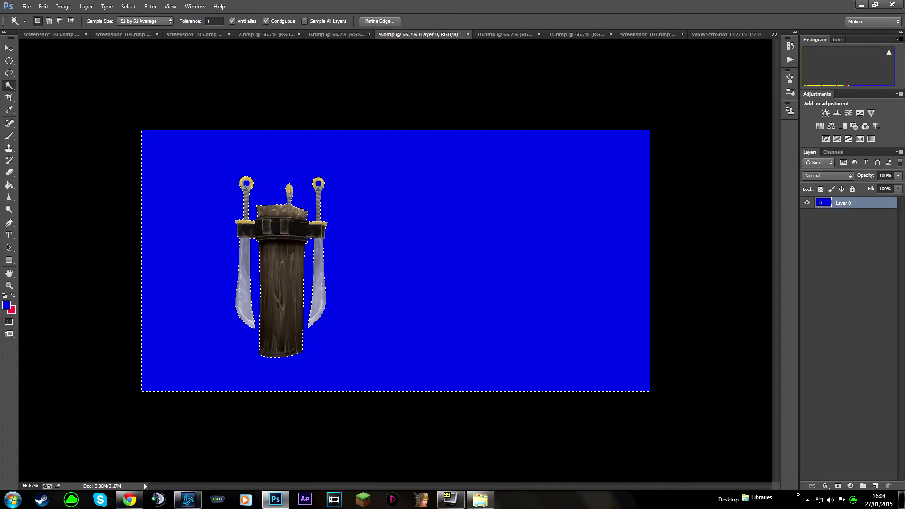
pyautogui.rightClick(9, 86)
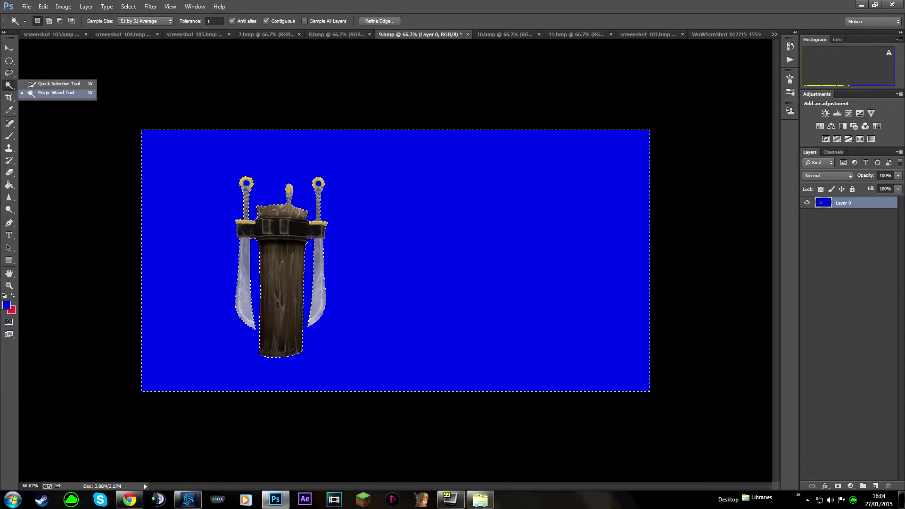
pyautogui.click(56, 93)
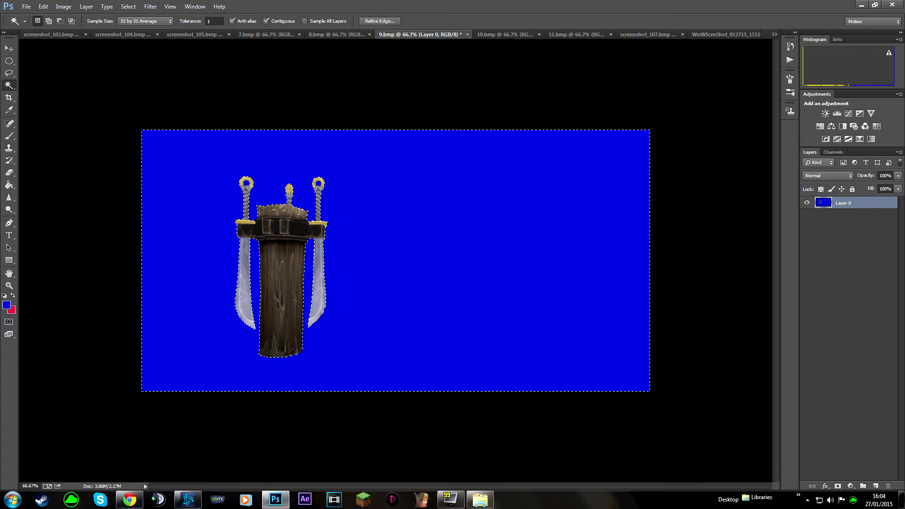
pyautogui.press('Delete')
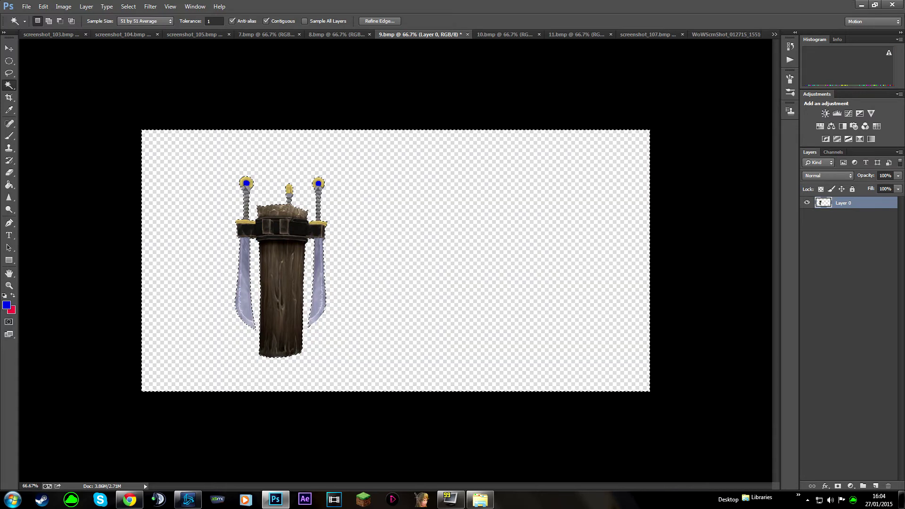
pyautogui.click(319, 273)
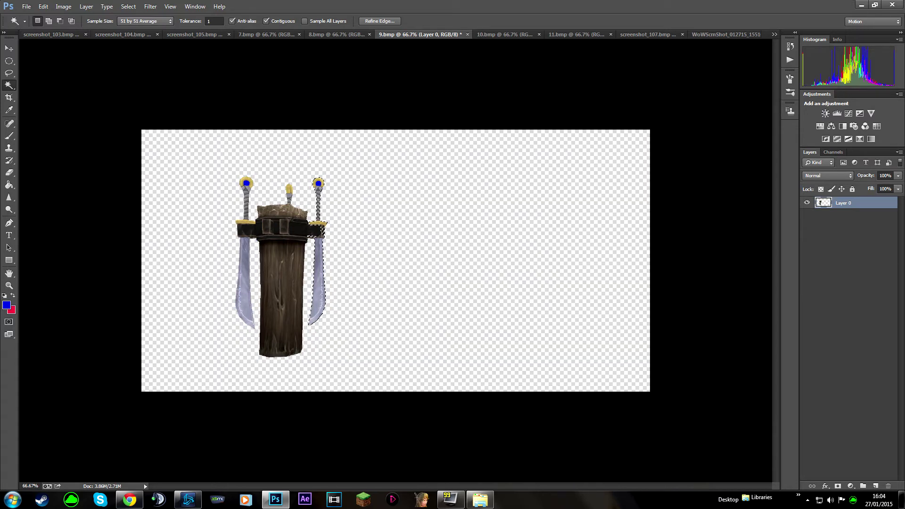
pyautogui.hotkey('ctrl', 'd')
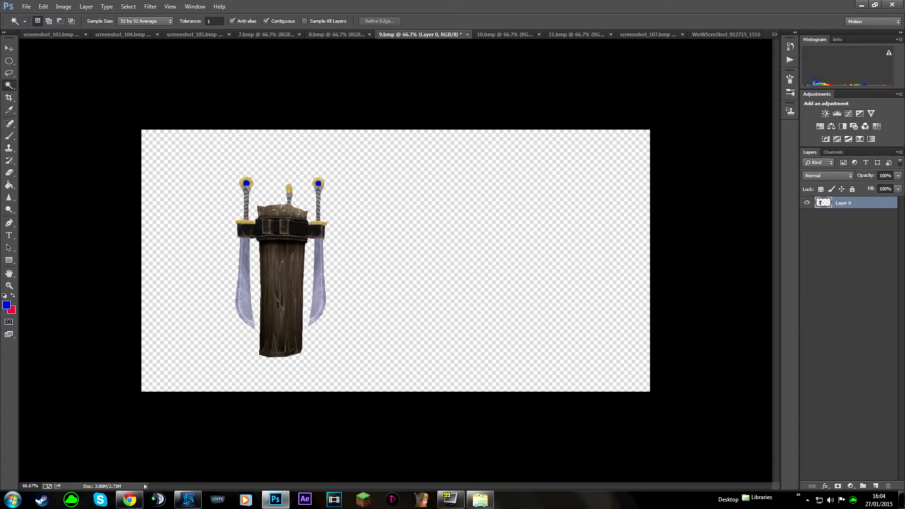
pyautogui.hotkey('ctrl', 'z')
# - Set the Magic Wand sample size to 3 by 3 Average and erase the blue inside both swords' pommel rings
pyautogui.click(145, 21)
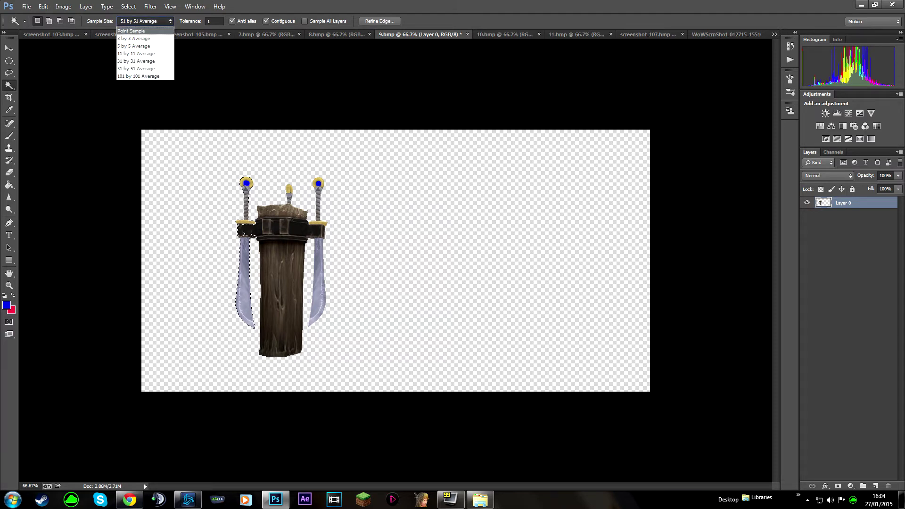
pyautogui.click(134, 38)
pyautogui.hotkey('ctrl', 'd')
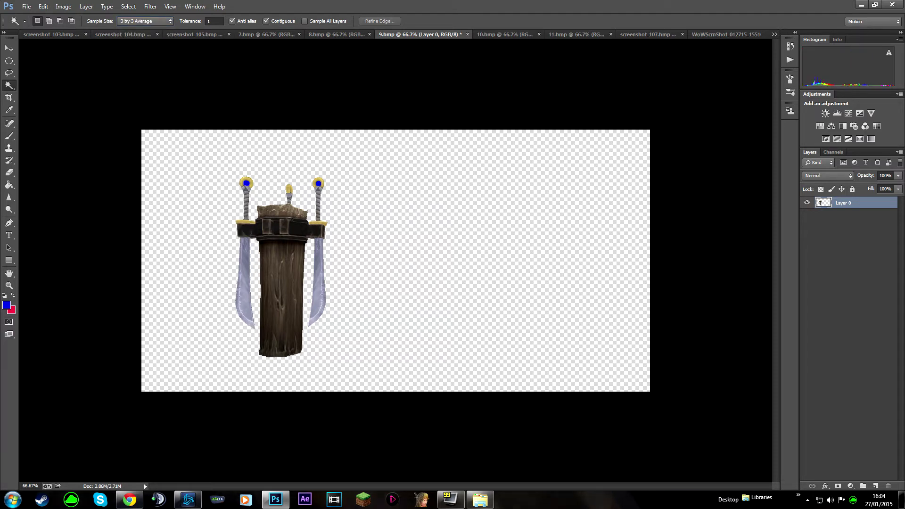
pyautogui.click(246, 183)
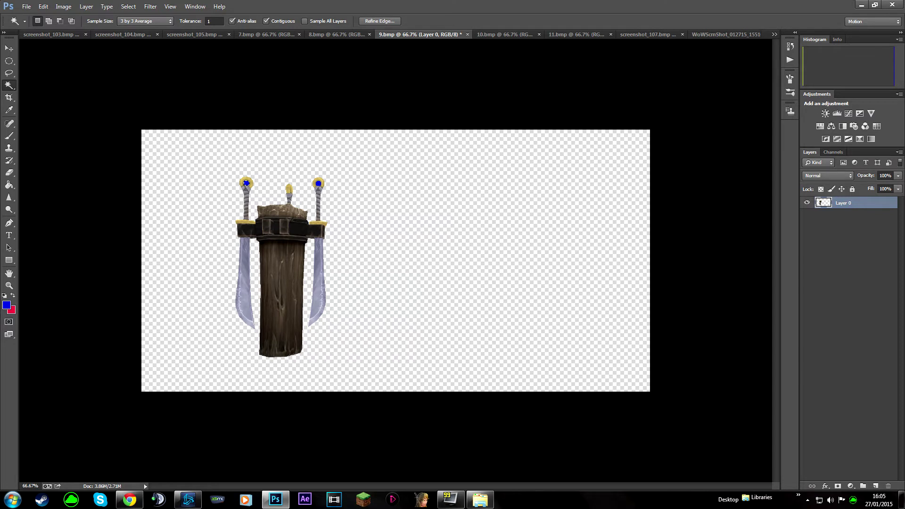
pyautogui.press('Delete')
pyautogui.click(318, 184)
pyautogui.press('Delete')
pyautogui.press('v')
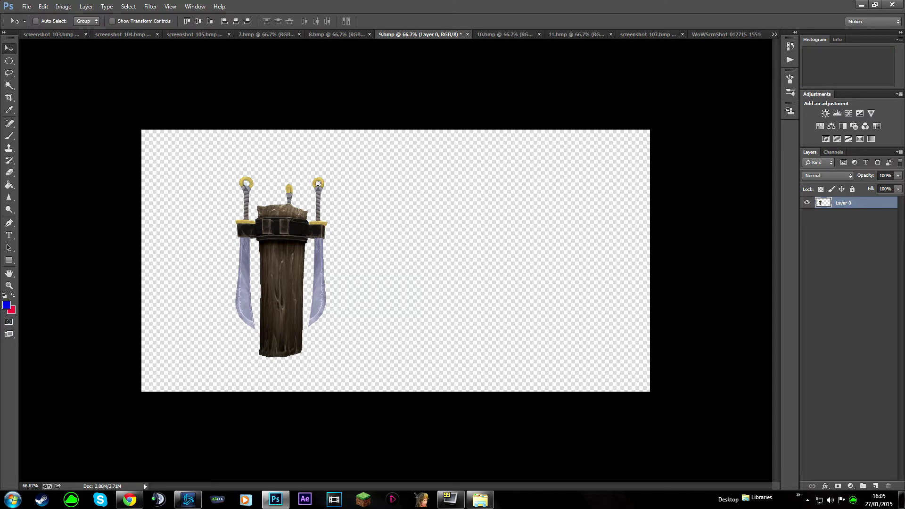
pyautogui.moveTo(318, 183); pyautogui.dragTo(422, 231)
# - Switch to 10.bmp and convert its locked Background into a regular layer named Layer 0
pyautogui.click(427, 34)
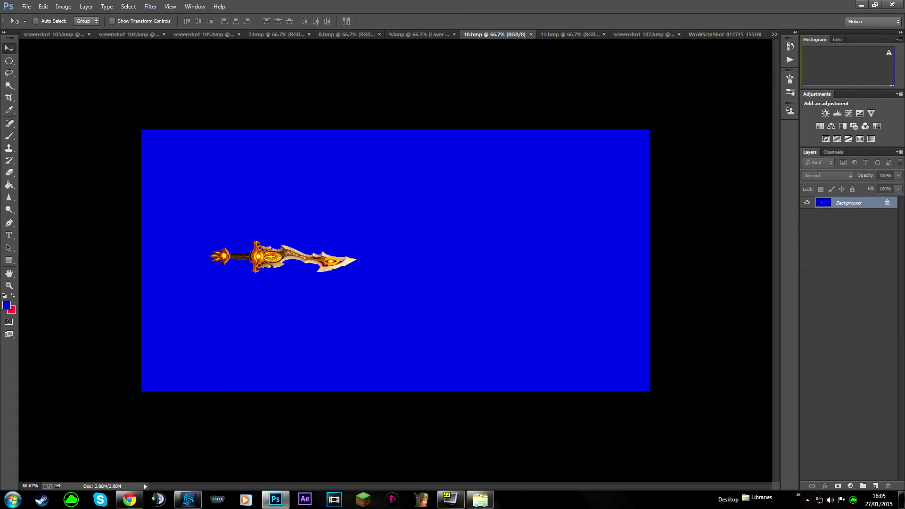
pyautogui.doubleClick(849, 203)
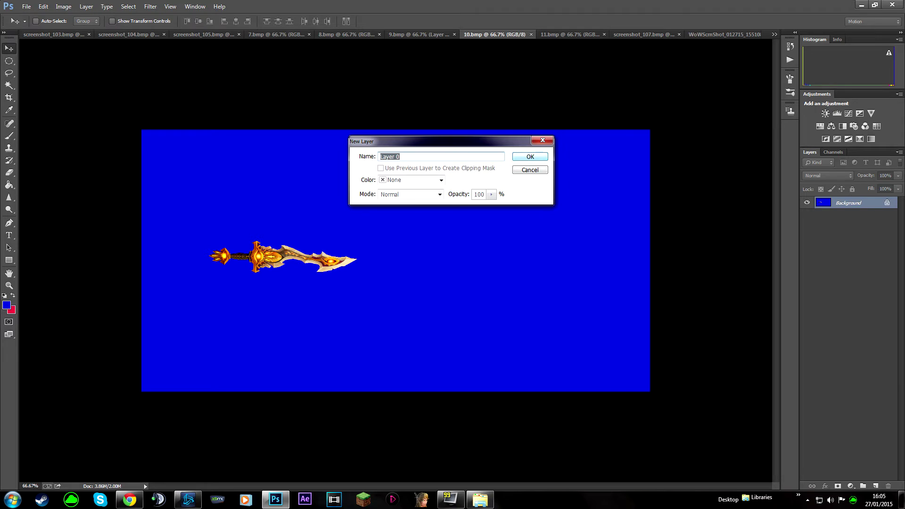
pyautogui.click(531, 156)
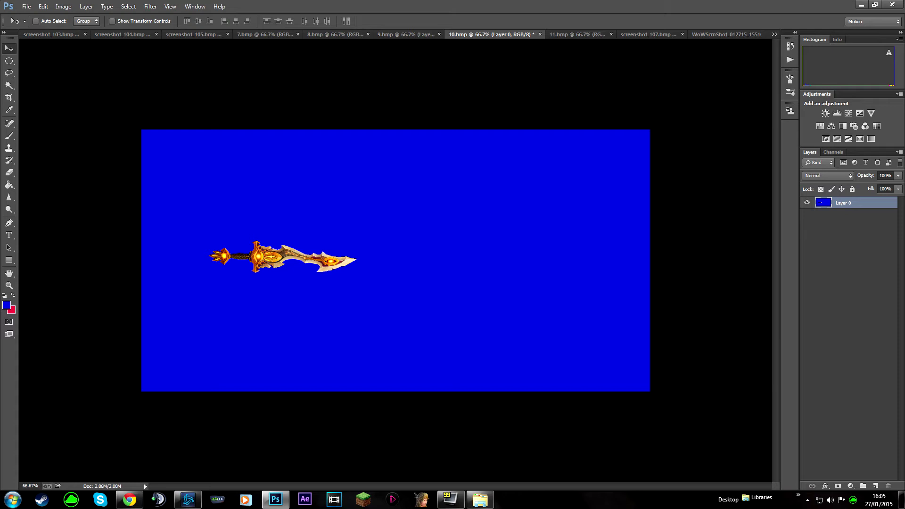
# - Select the blue background around the sword in 10.bmp with Color Range, delete it and clear the selection
pyautogui.click(129, 6)
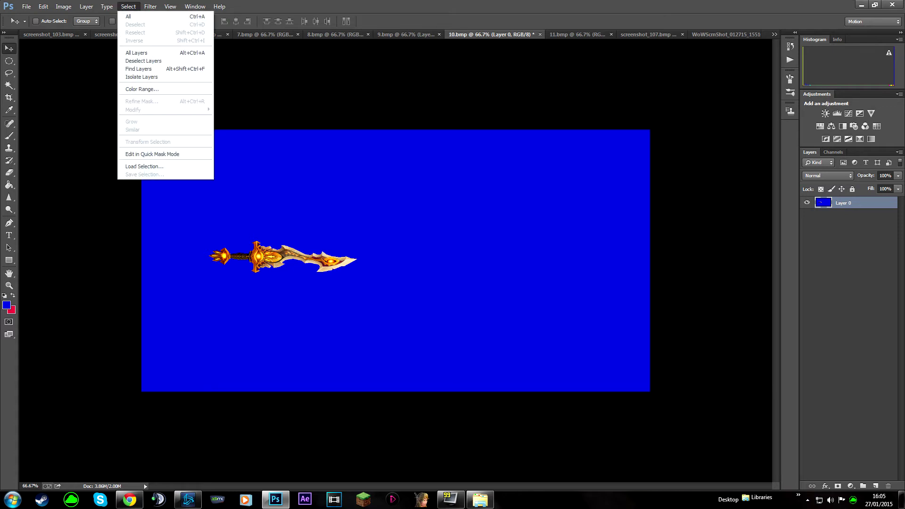
pyautogui.click(141, 89)
pyautogui.moveTo(267, 122); pyautogui.dragTo(121, 129)
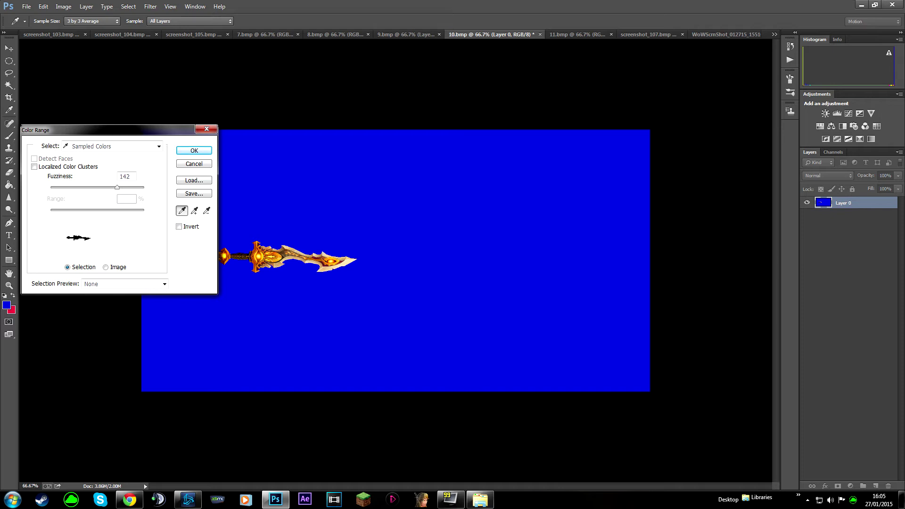
pyautogui.press('Return')
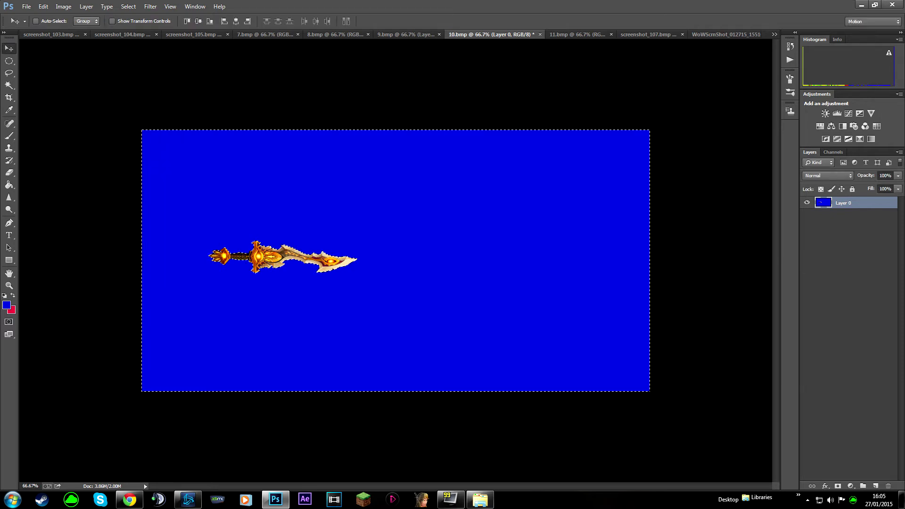
pyautogui.press('Delete')
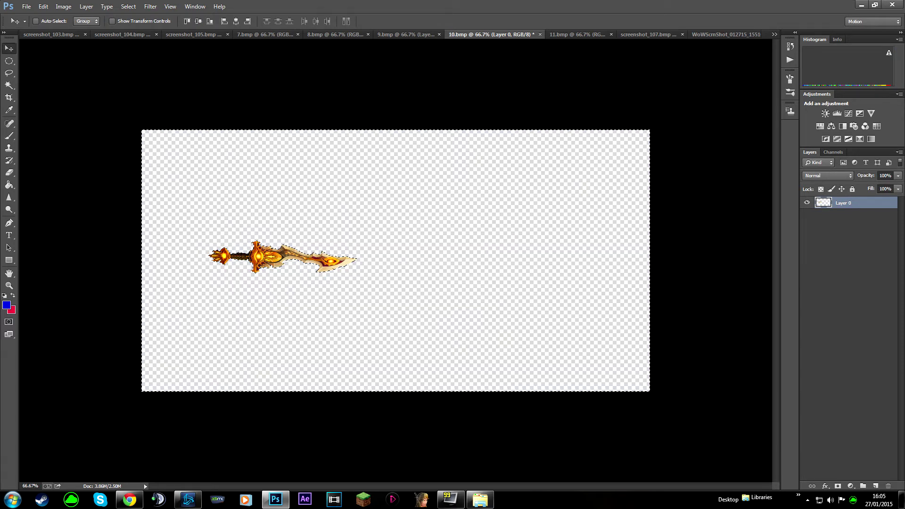
pyautogui.hotkey('ctrl', 'd')
pyautogui.click(364, 231)
pyautogui.click(234, 224)
pyautogui.click(235, 200)
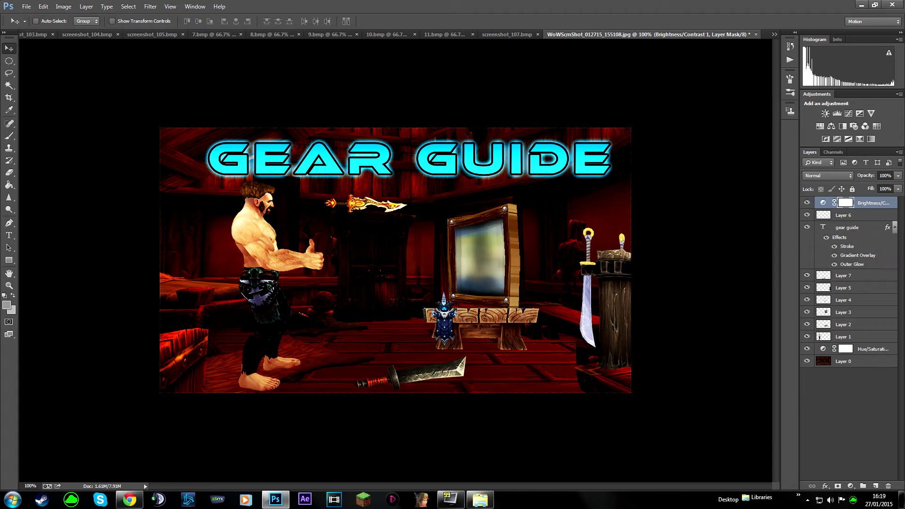
pyautogui.click(390, 34)
pyautogui.moveTo(317, 268)
pyautogui.mouseDown()
pyautogui.moveTo(313, 242)
pyautogui.moveTo(714, 49)
pyautogui.moveTo(708, 37)
pyautogui.moveTo(424, 222)
pyautogui.moveTo(478, 295)
pyautogui.moveTo(466, 265)
pyautogui.mouseUp()
pyautogui.press('Delete')
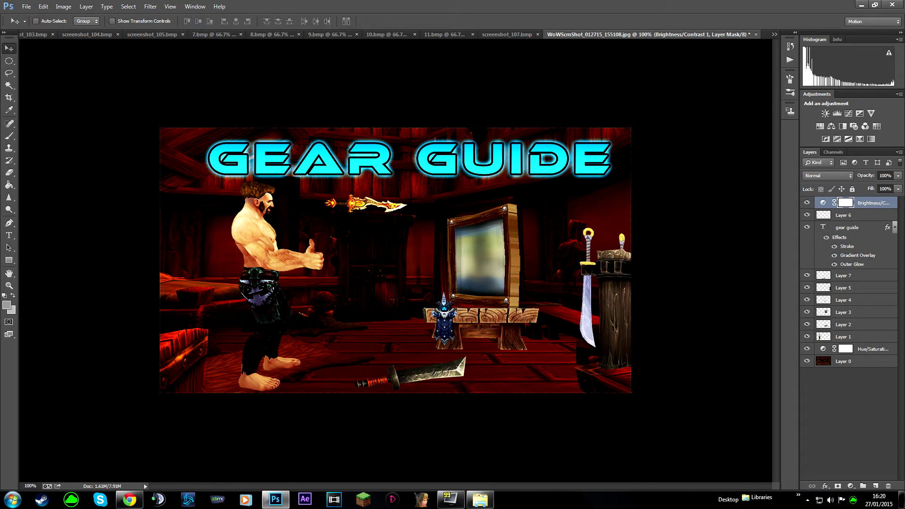
# - Replace the uppermost Brightness/Contrast adjustment layer of the Gear Guide image with a new one at brightness 34 and contrast 100
pyautogui.click(857, 362)
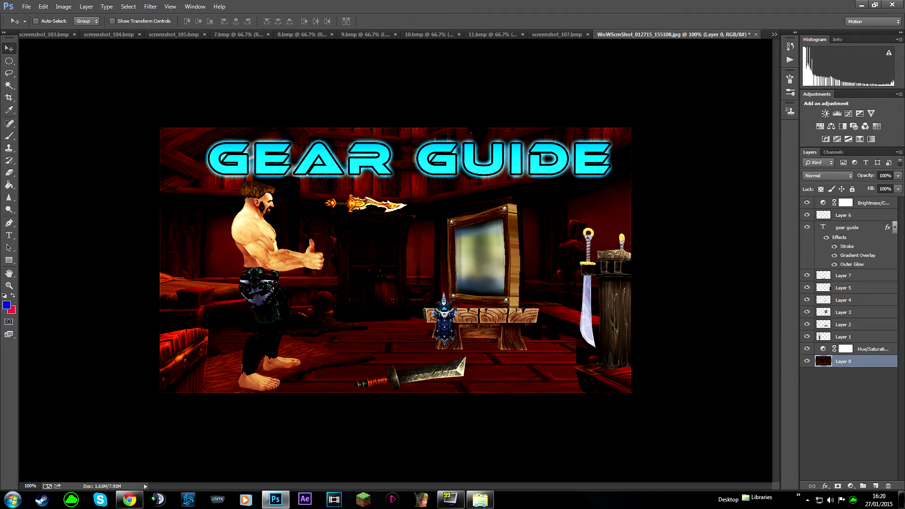
pyautogui.click(872, 203)
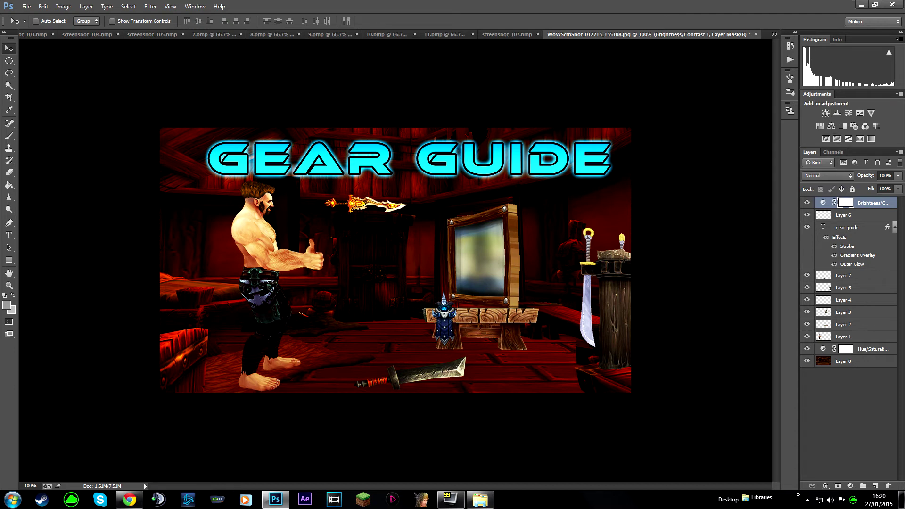
pyautogui.press('Delete')
pyautogui.click(825, 113)
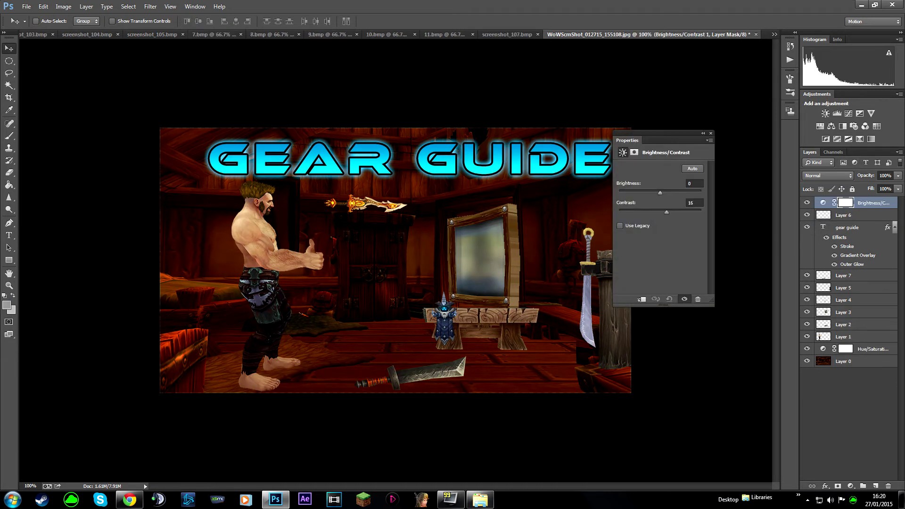
pyautogui.moveTo(667, 212); pyautogui.dragTo(668, 193)
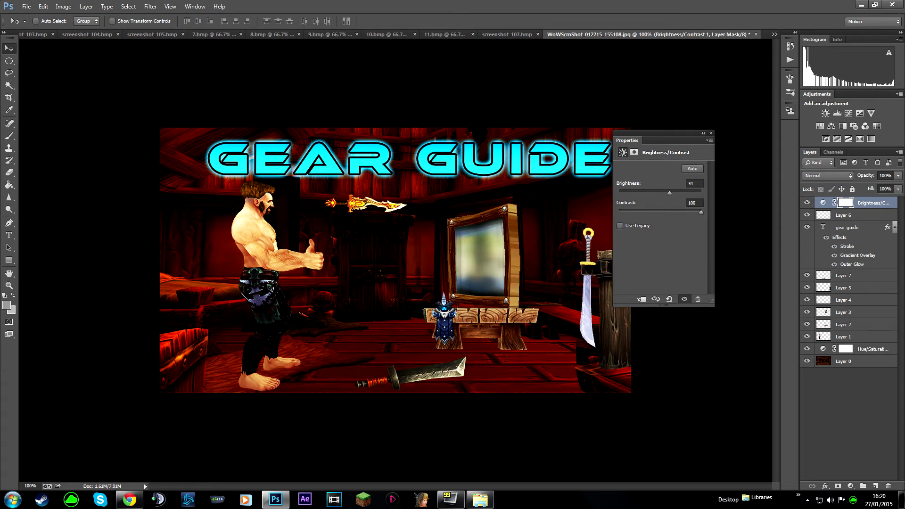
pyautogui.click(710, 134)
# - Add a Hue/Saturation adjustment layer directly above Layer 0 and move it beneath Layer 0
pyautogui.click(853, 362)
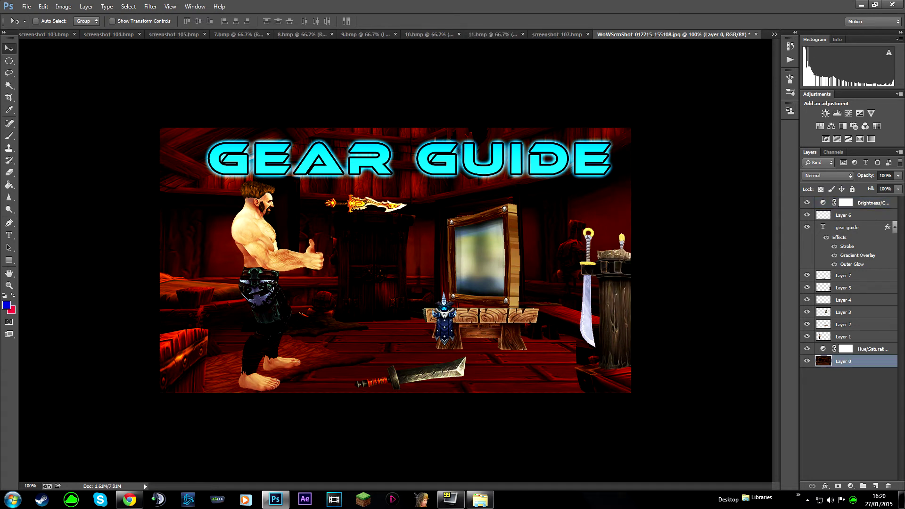
pyautogui.click(820, 126)
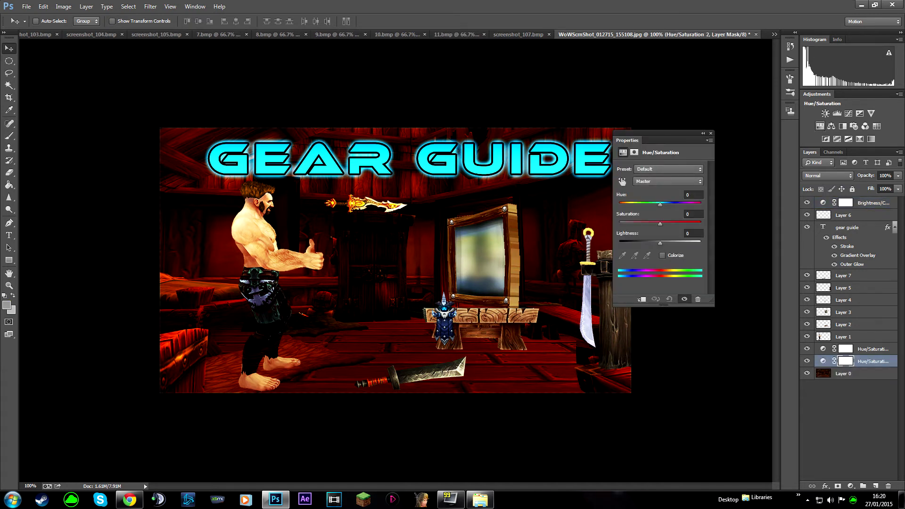
pyautogui.moveTo(871, 361); pyautogui.dragTo(871, 379)
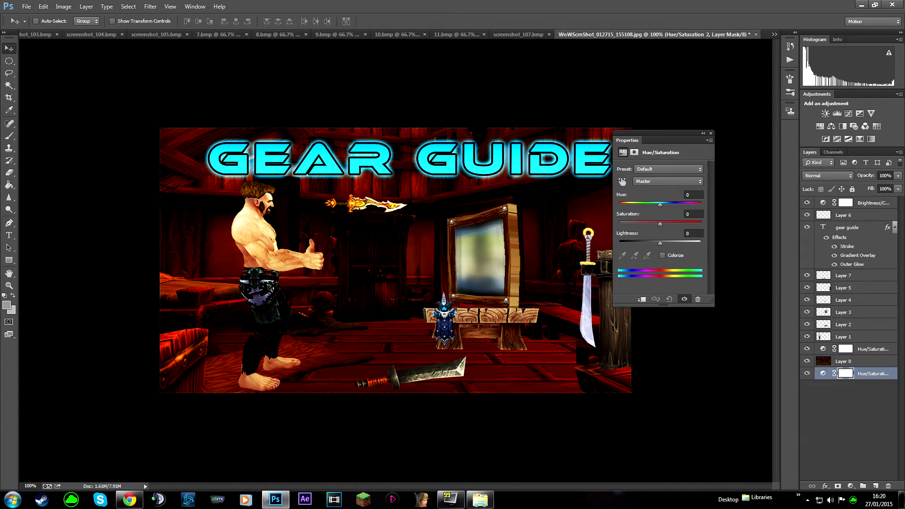
# - Raise the new Hue/Saturation adjustment's saturation to the maximum and move the adjustment layer back above Layer 0
pyautogui.moveTo(660, 224); pyautogui.dragTo(701, 224)
pyautogui.click(711, 133)
pyautogui.click(858, 420)
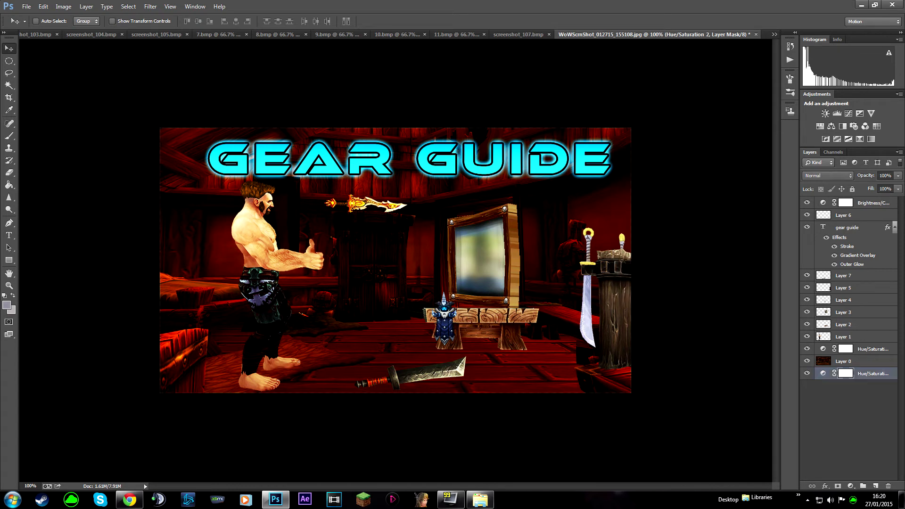
pyautogui.click(872, 373)
pyautogui.moveTo(872, 373); pyautogui.dragTo(872, 355)
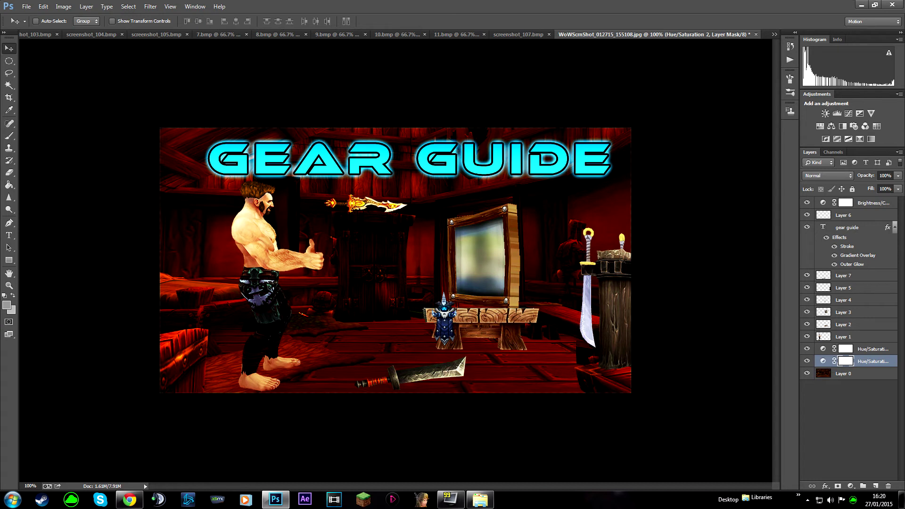
# - Try another Hue/Saturation adjustment layer above the lowest one, with its hue at +3
pyautogui.click(863, 373)
pyautogui.click(871, 361)
pyautogui.click(831, 126)
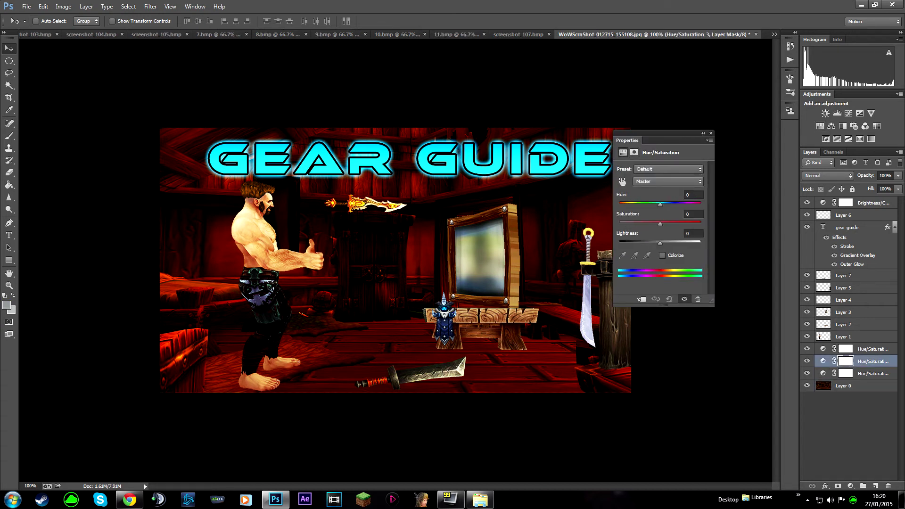
pyautogui.moveTo(660, 204)
pyautogui.mouseDown()
pyautogui.moveTo(634, 204)
pyautogui.moveTo(670, 204)
pyautogui.moveTo(650, 205)
pyautogui.moveTo(661, 204)
pyautogui.mouseUp()
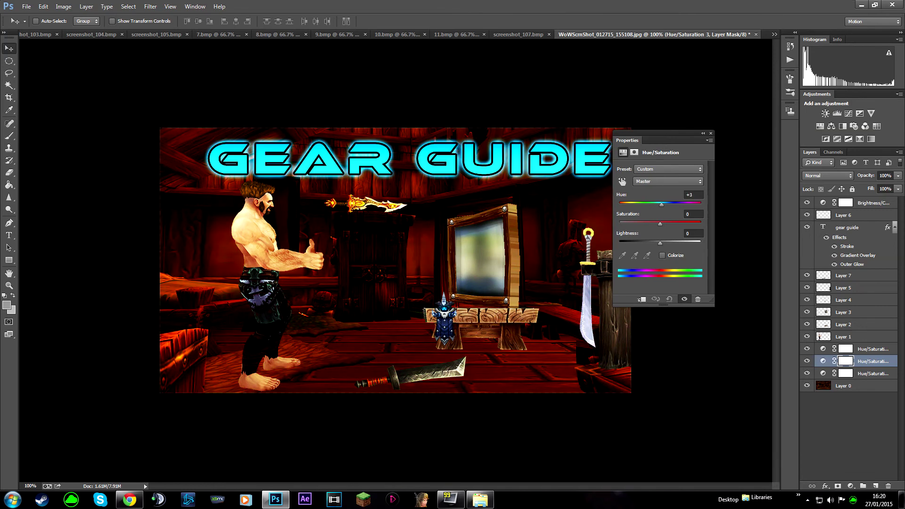
pyautogui.click(711, 133)
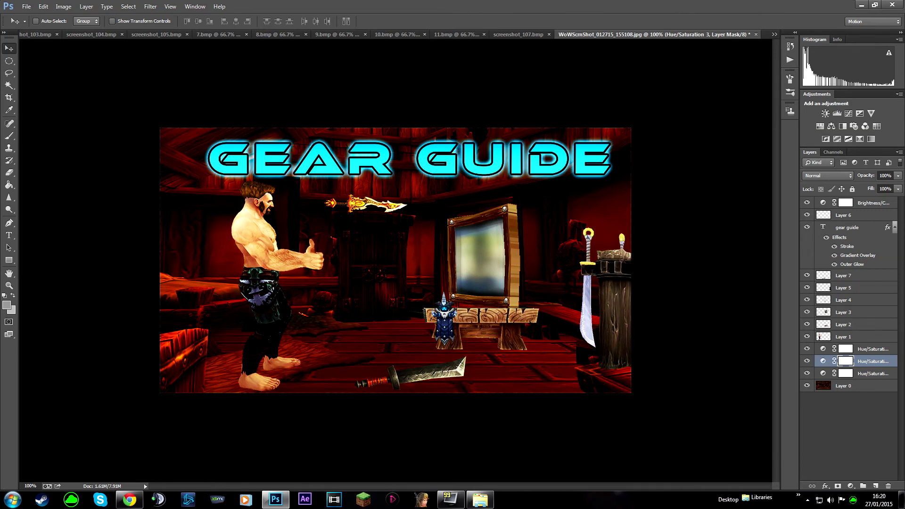
# - Delete the two lowest Hue/Saturation adjustment layers above Layer 0, keeping only the one directly beneath Layer 1
pyautogui.press('Delete')
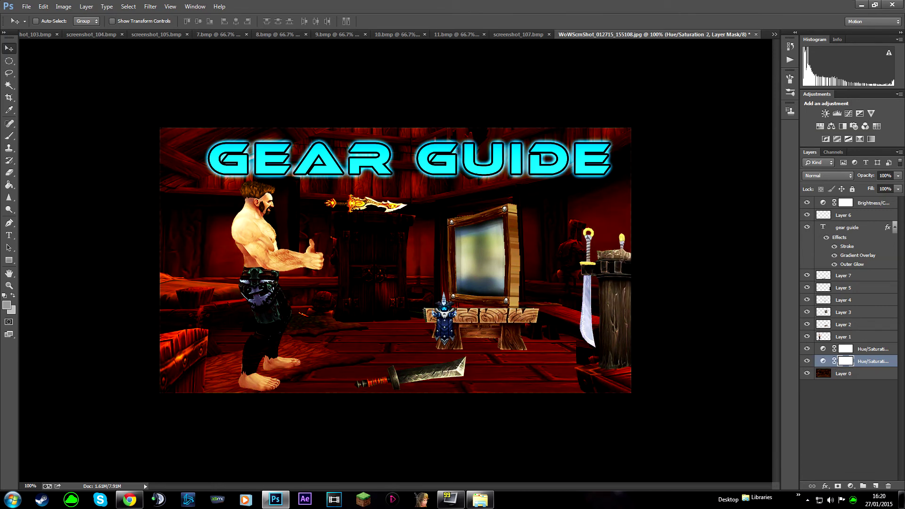
pyautogui.press('Delete')
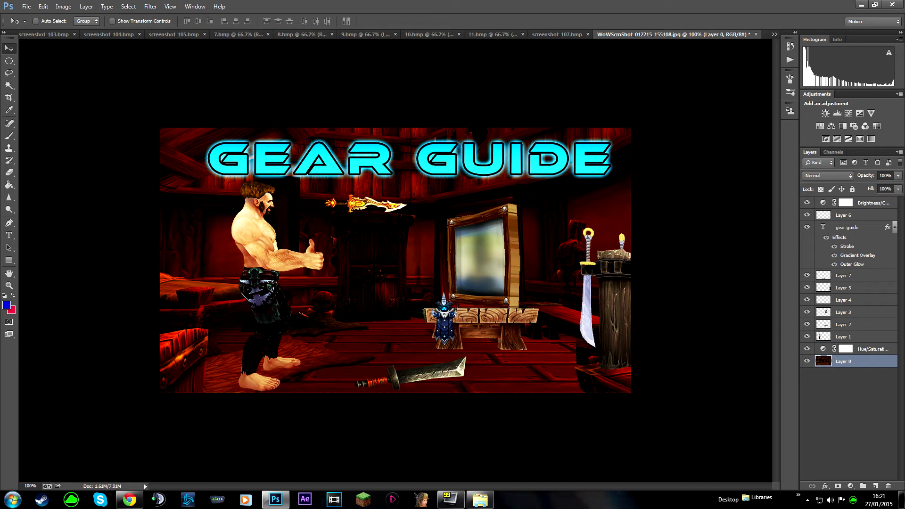
# - Open the layer style of the gear guide text layer and compare the title with Gradient Overlay off and on
pyautogui.click(849, 228)
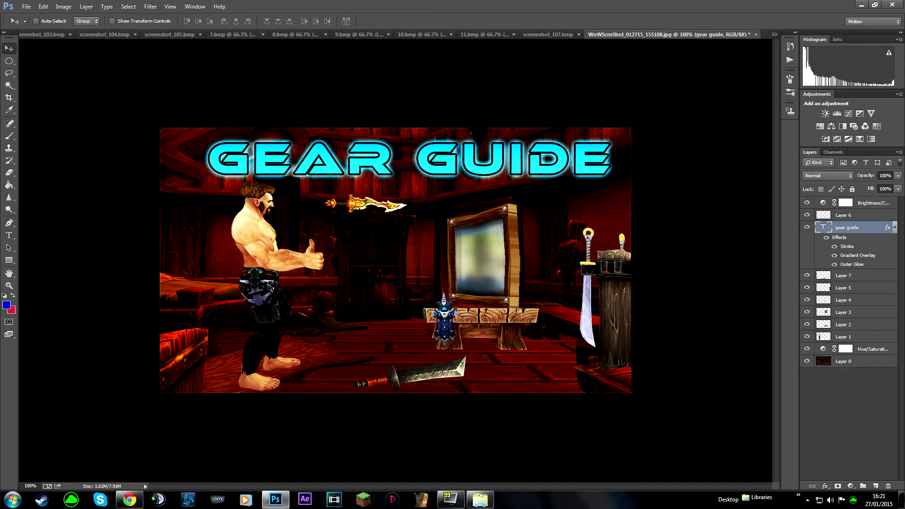
pyautogui.rightClick(859, 227)
pyautogui.rightClick(865, 227)
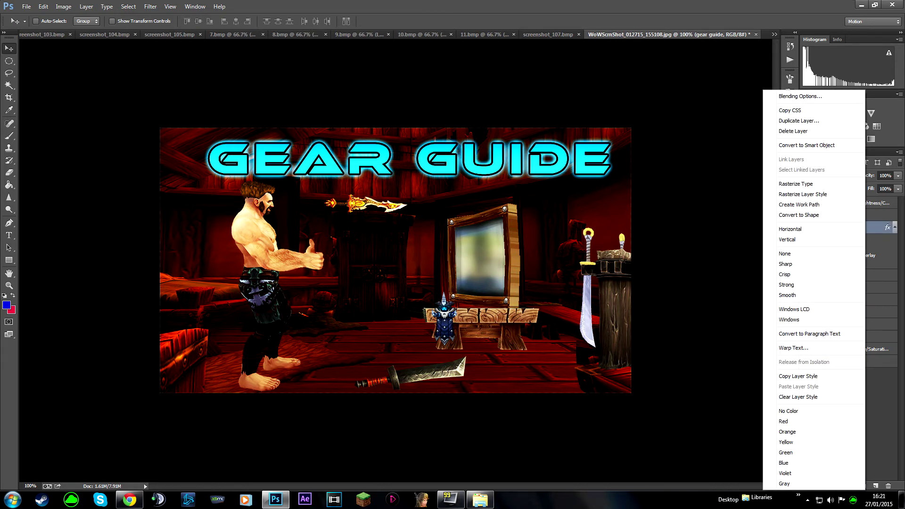
pyautogui.click(800, 96)
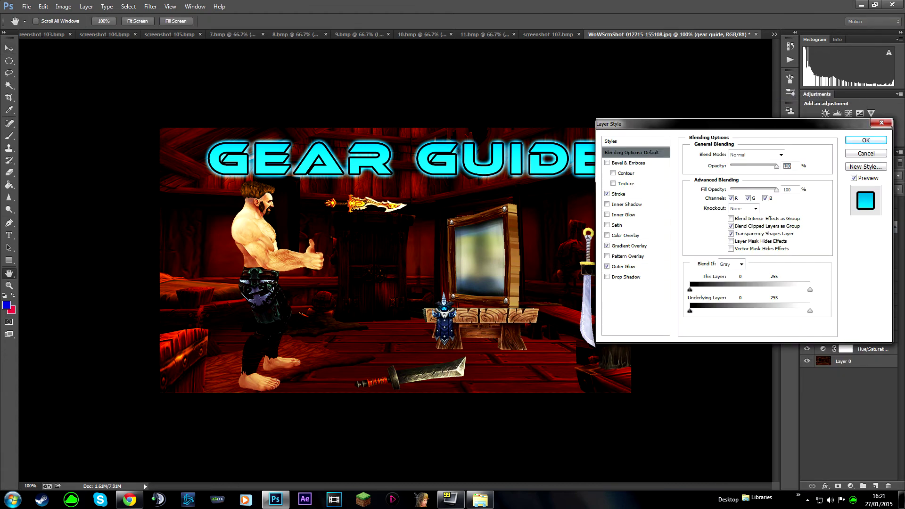
pyautogui.moveTo(688, 131); pyautogui.dragTo(732, 121)
pyautogui.click(674, 235)
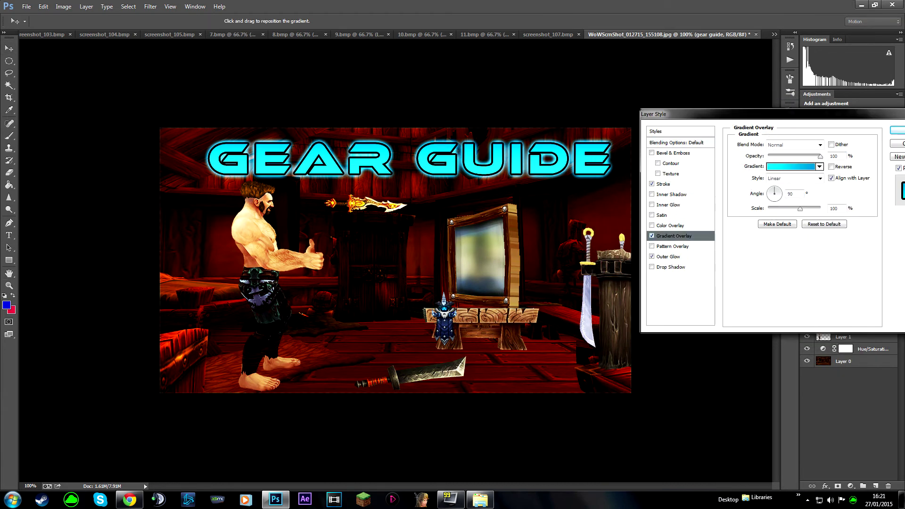
pyautogui.click(652, 236)
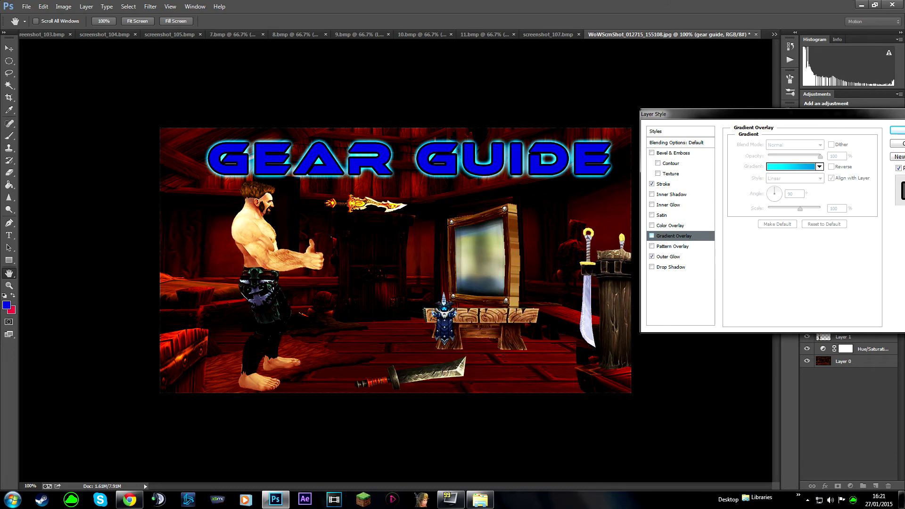
pyautogui.press('space')
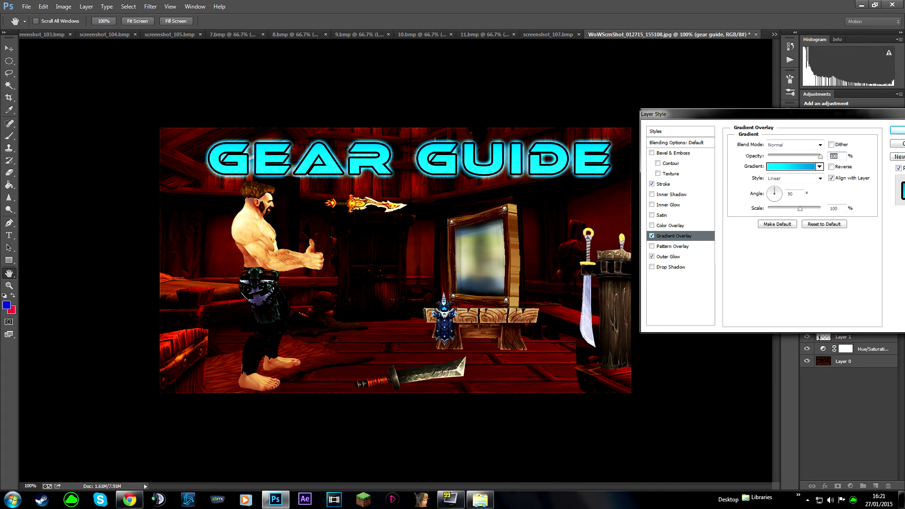
# - Edit the title's overlay gradient and change its starting color stop to a deeper cyan
pyautogui.click(791, 166)
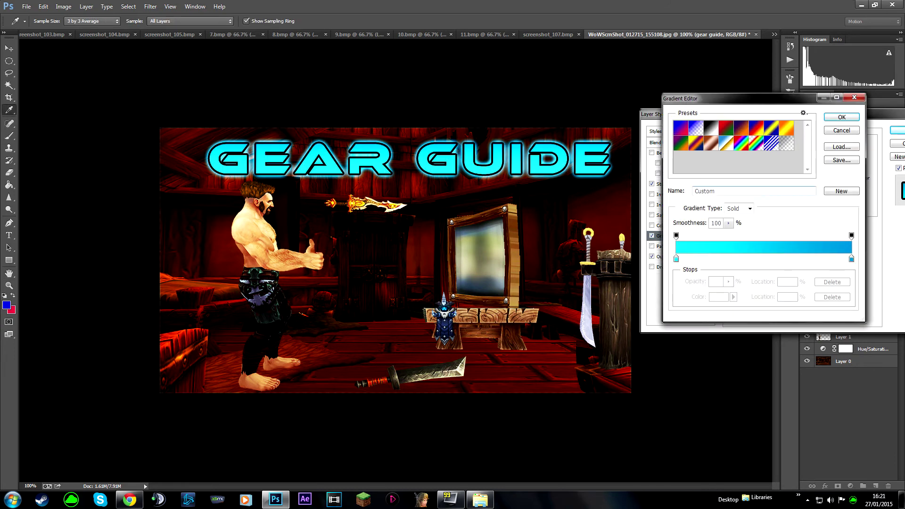
pyautogui.click(676, 259)
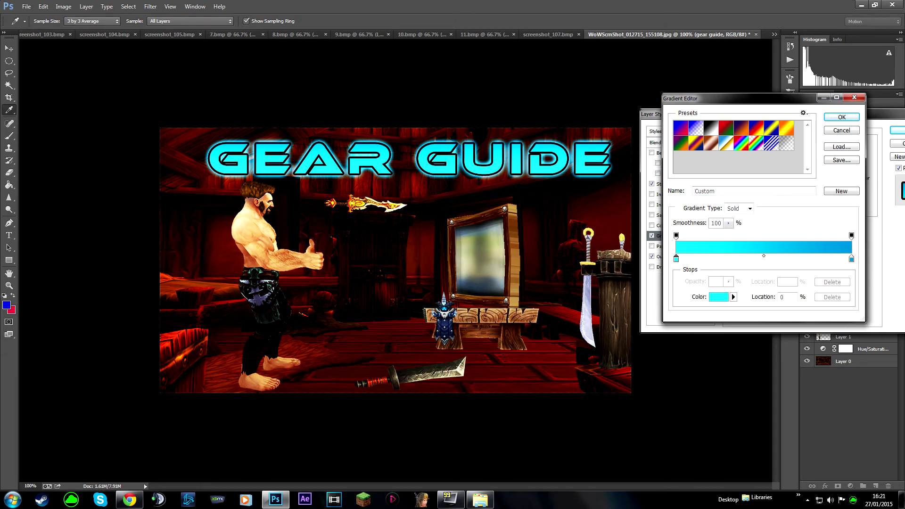
pyautogui.click(719, 297)
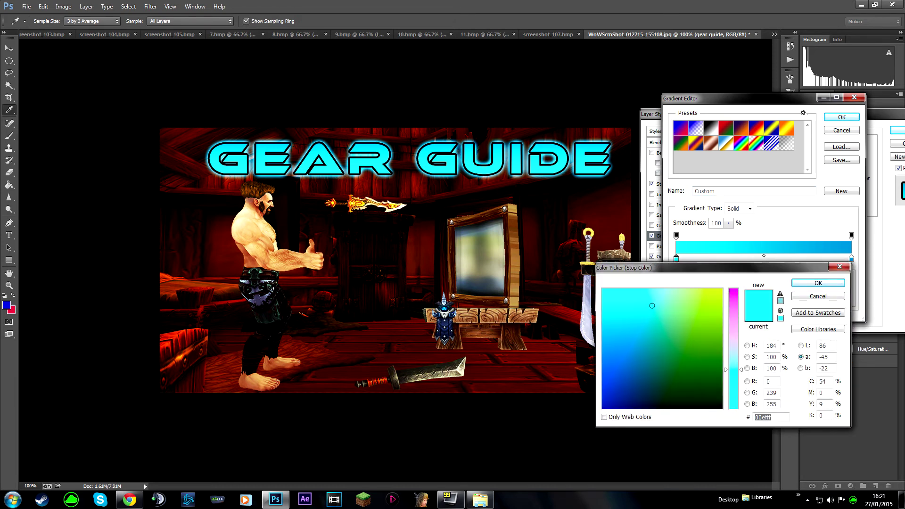
pyautogui.moveTo(635, 332)
pyautogui.mouseDown()
pyautogui.moveTo(686, 386)
pyautogui.moveTo(705, 299)
pyautogui.moveTo(637, 322)
pyautogui.mouseUp()
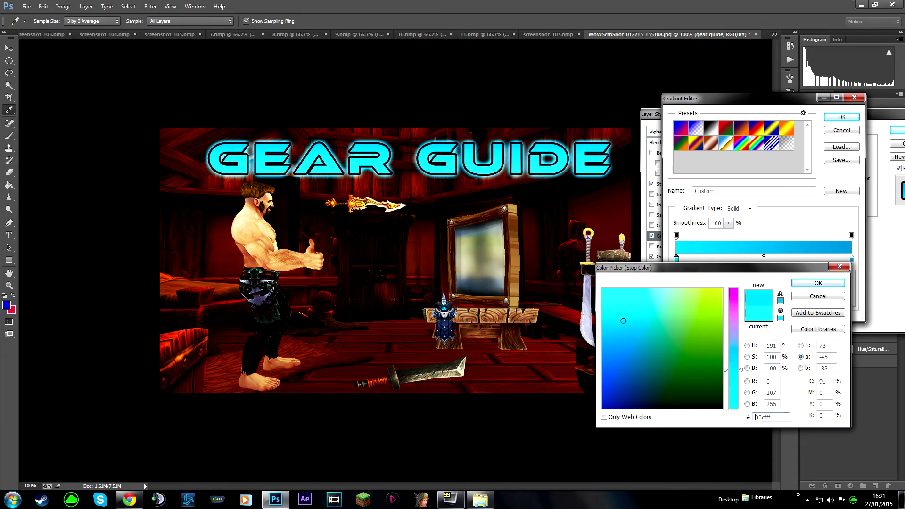
pyautogui.click(818, 282)
# - Change the gradient's end color stop to a brighter blue and accept the edited gradient
pyautogui.click(851, 259)
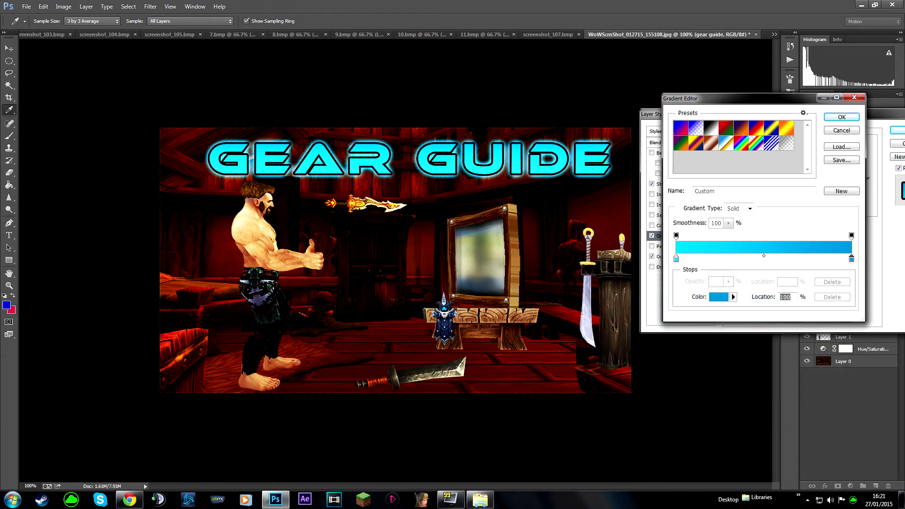
pyautogui.click(719, 297)
pyautogui.moveTo(623, 331); pyautogui.dragTo(614, 341)
pyautogui.click(819, 282)
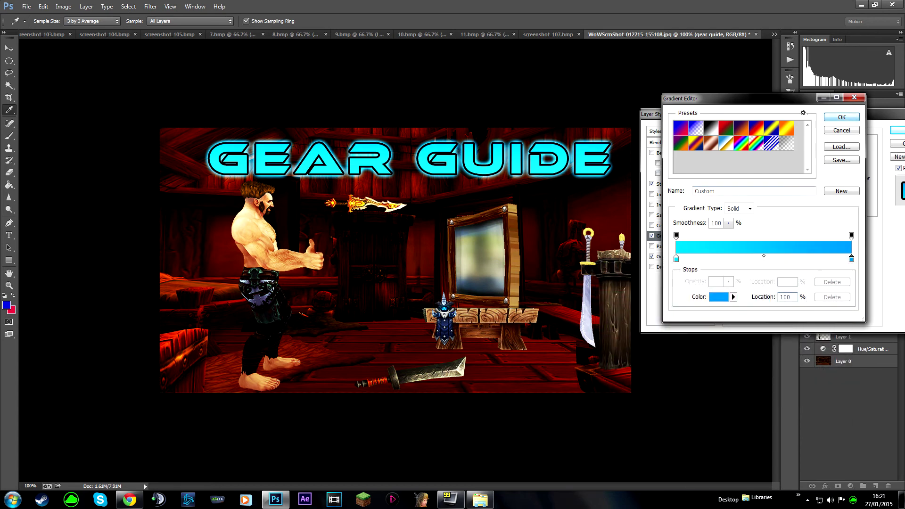
pyautogui.click(841, 117)
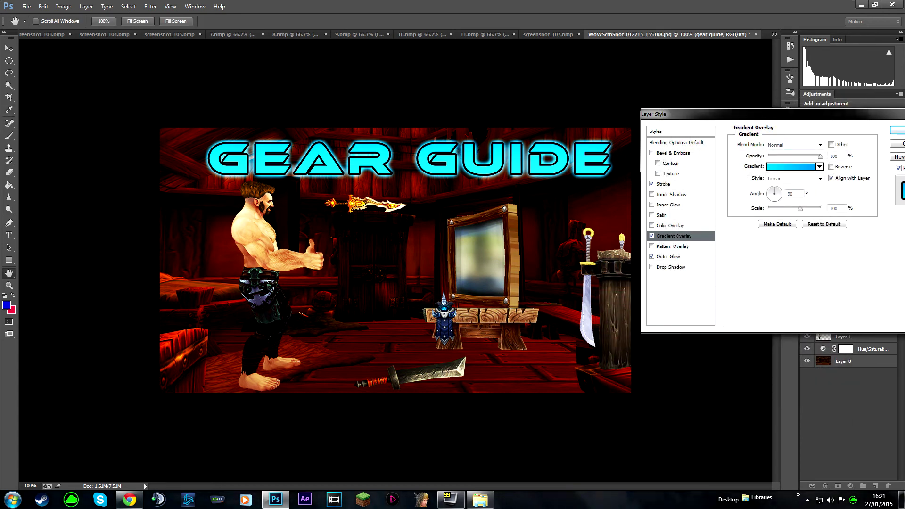
# - Set the title's black outside stroke size to 3 px and apply the layer style
pyautogui.click(668, 256)
pyautogui.click(663, 184)
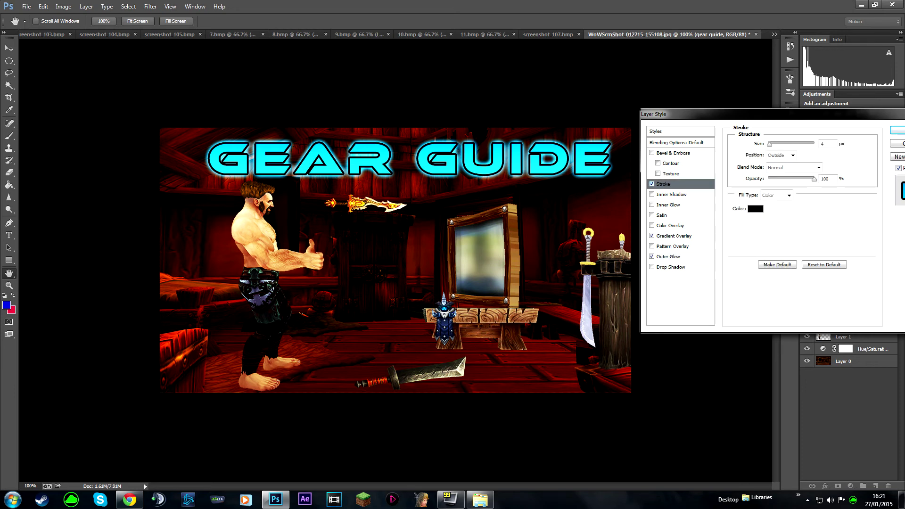
pyautogui.click(652, 184)
pyautogui.click(651, 184)
pyautogui.click(755, 209)
pyautogui.moveTo(769, 144); pyautogui.dragTo(770, 144)
pyautogui.press('BackSpace')
pyautogui.write('3')
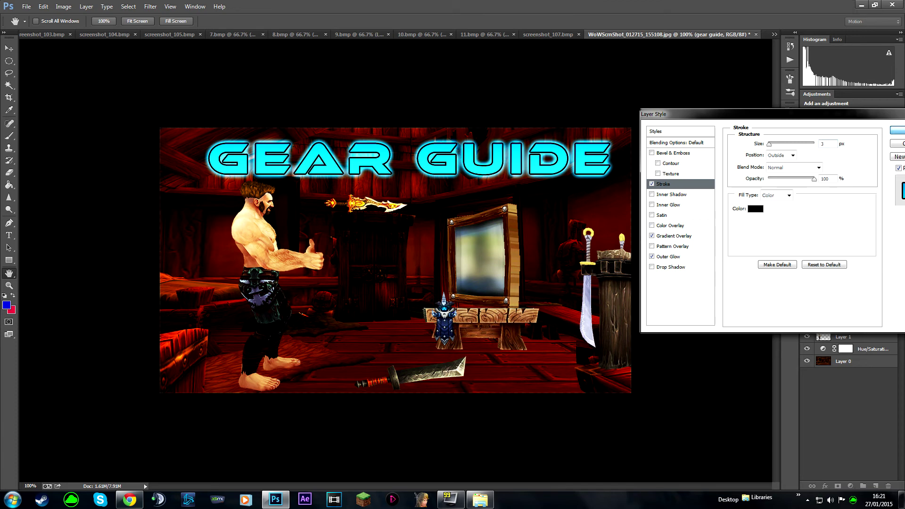
pyautogui.press('Return')
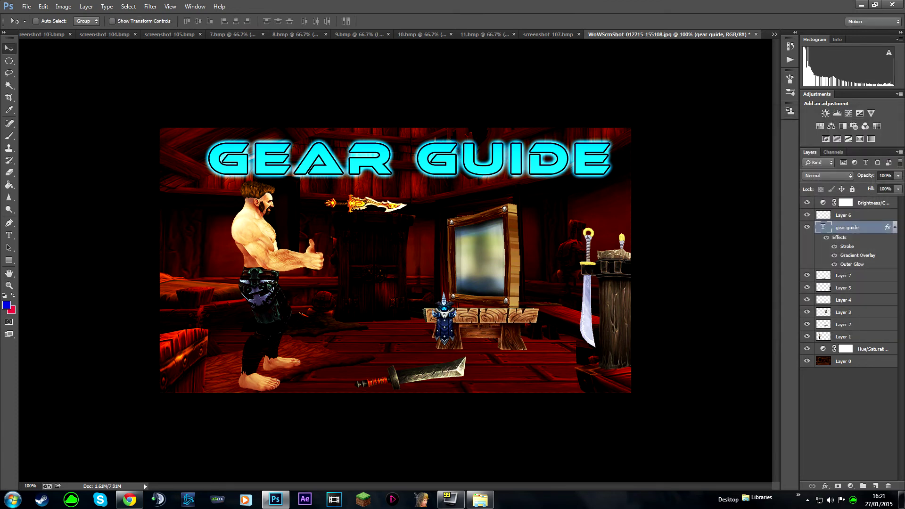
# - Reopen the gear guide layer's style and apply a thicker black stroke to the title
pyautogui.hotkey('ctrl', '-')
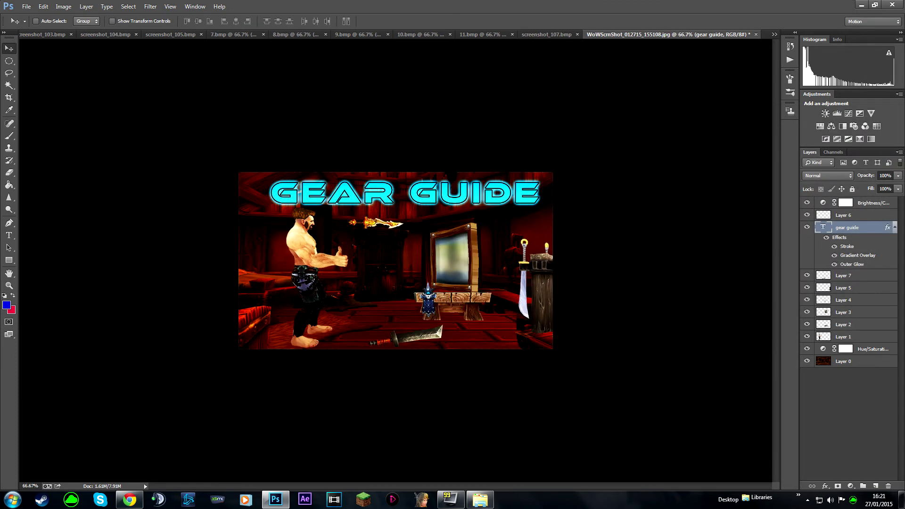
pyautogui.rightClick(834, 227)
pyautogui.click(754, 95)
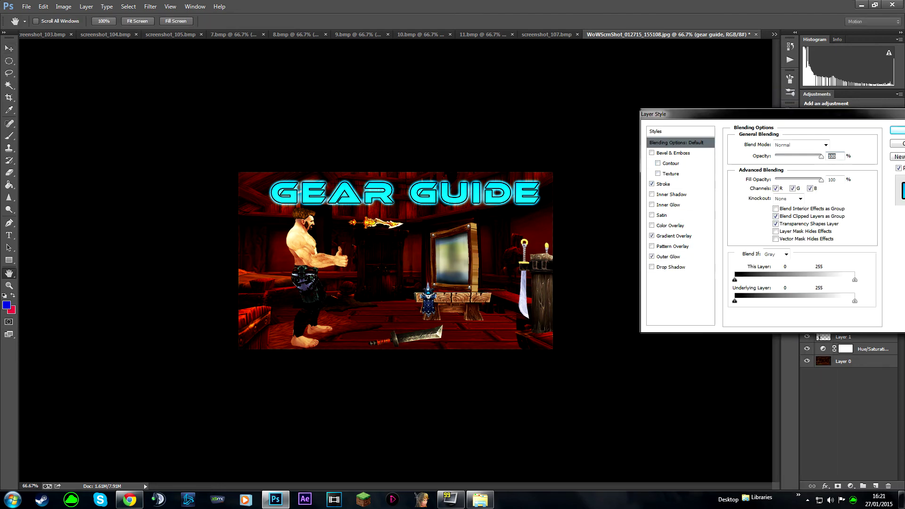
pyautogui.click(663, 184)
pyautogui.moveTo(768, 144); pyautogui.dragTo(770, 144)
pyautogui.press('Return')
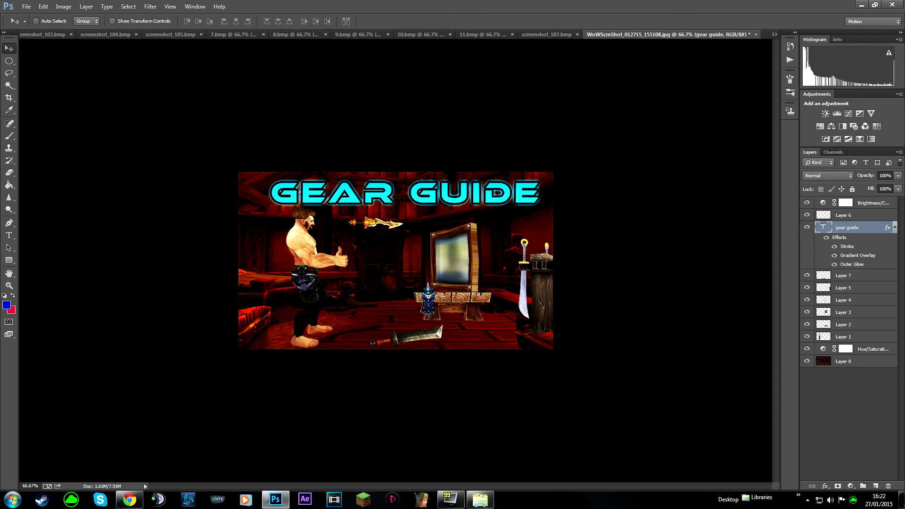
# - Move the framed mirror on Layer 3 about 0.7 cm down and 0.25 cm to the left on the bench
pyautogui.click(849, 301)
pyautogui.moveTo(451, 250); pyautogui.dragTo(451, 253)
pyautogui.click(848, 312)
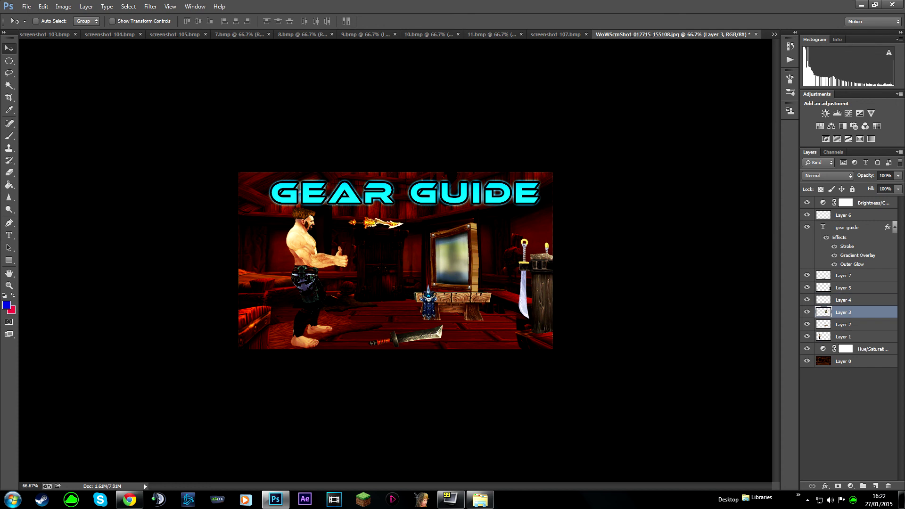
pyautogui.moveTo(471, 231)
pyautogui.mouseDown()
pyautogui.moveTo(518, 233)
pyautogui.moveTo(466, 235)
pyautogui.mouseUp()
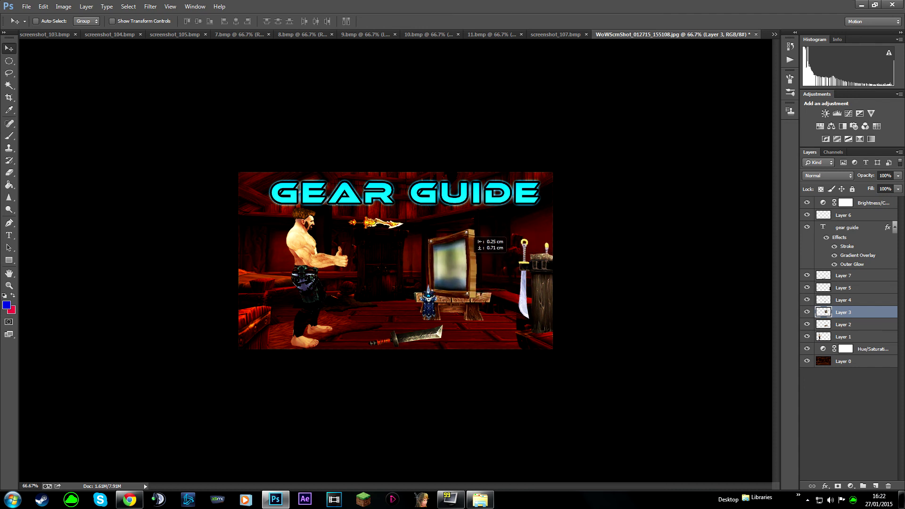